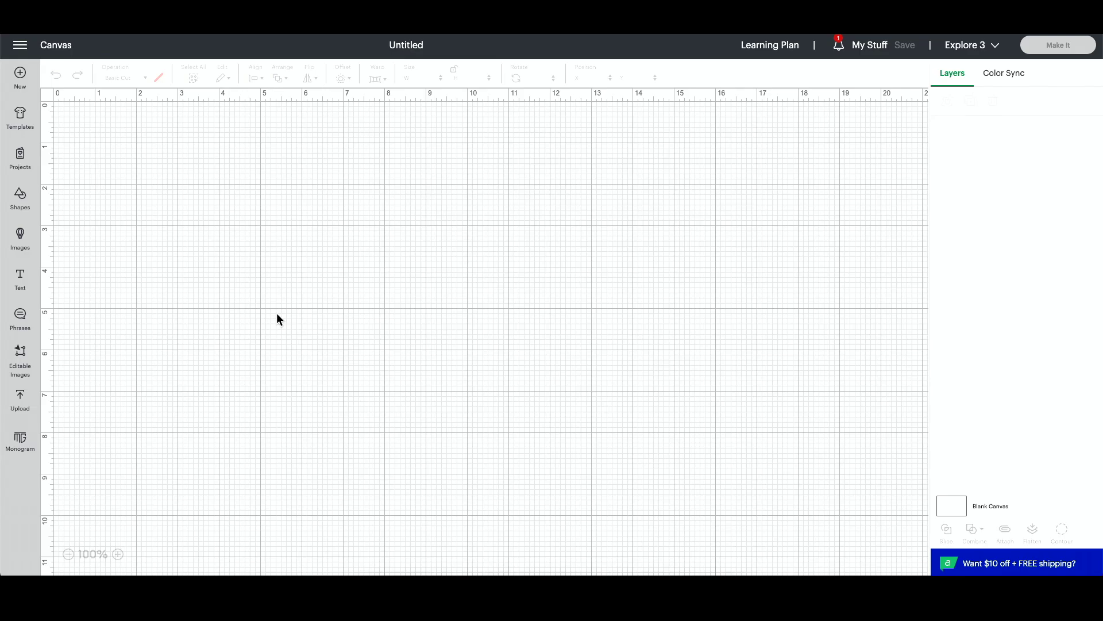
Switch from Design Space to the dafont.com site in Google Chrome.
click(423, 589)
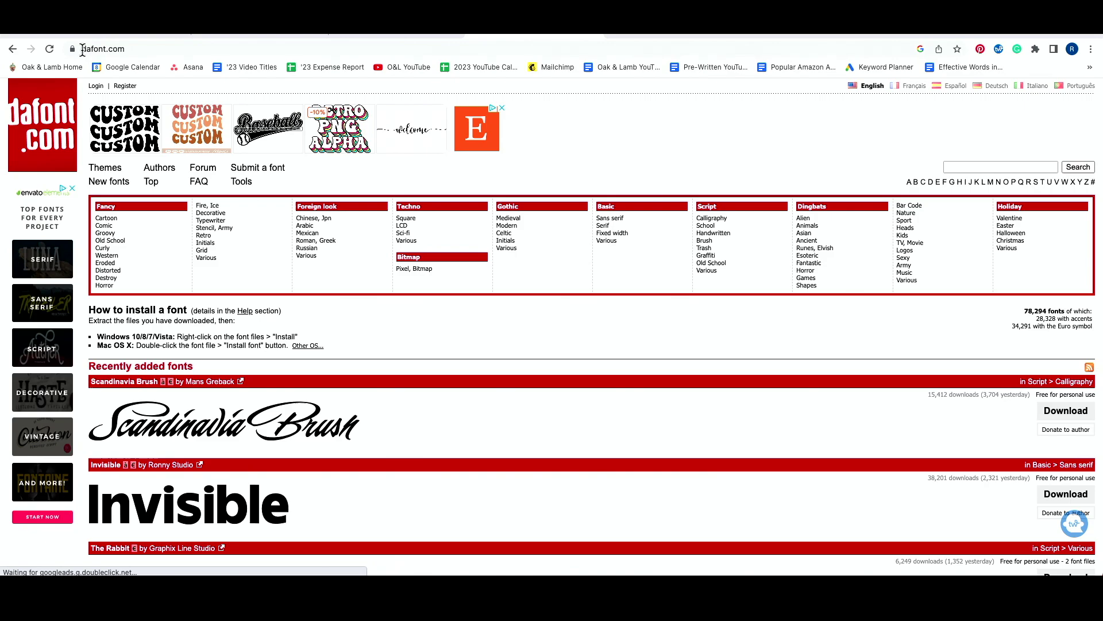
Download The Rabbit from dafont's Recently added fonts as the_rabbit.zip.
click(101, 52)
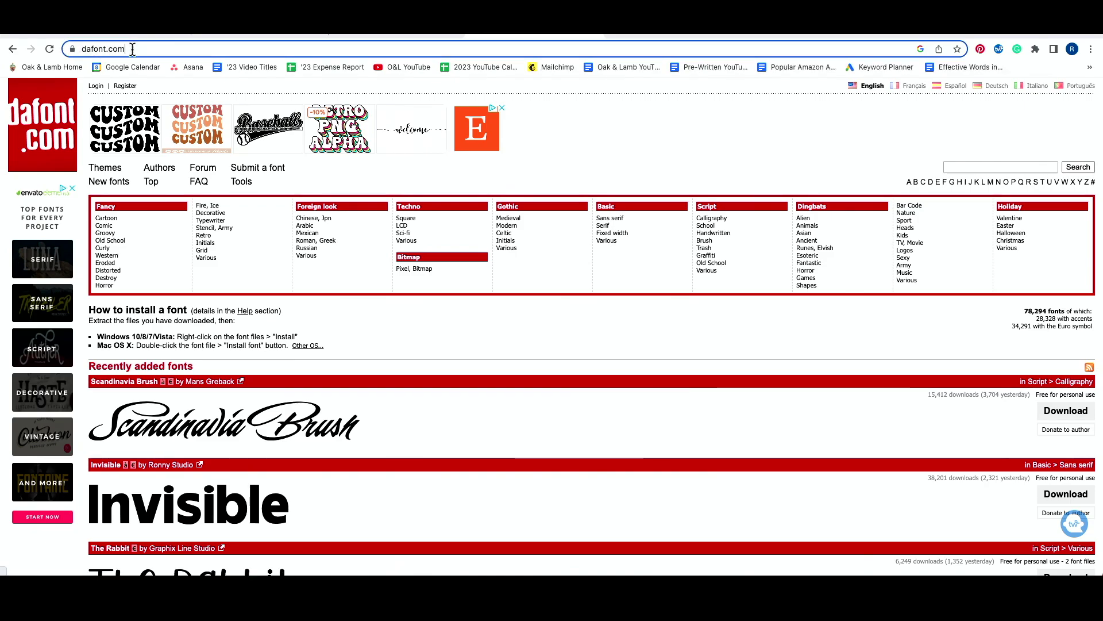
click(173, 50)
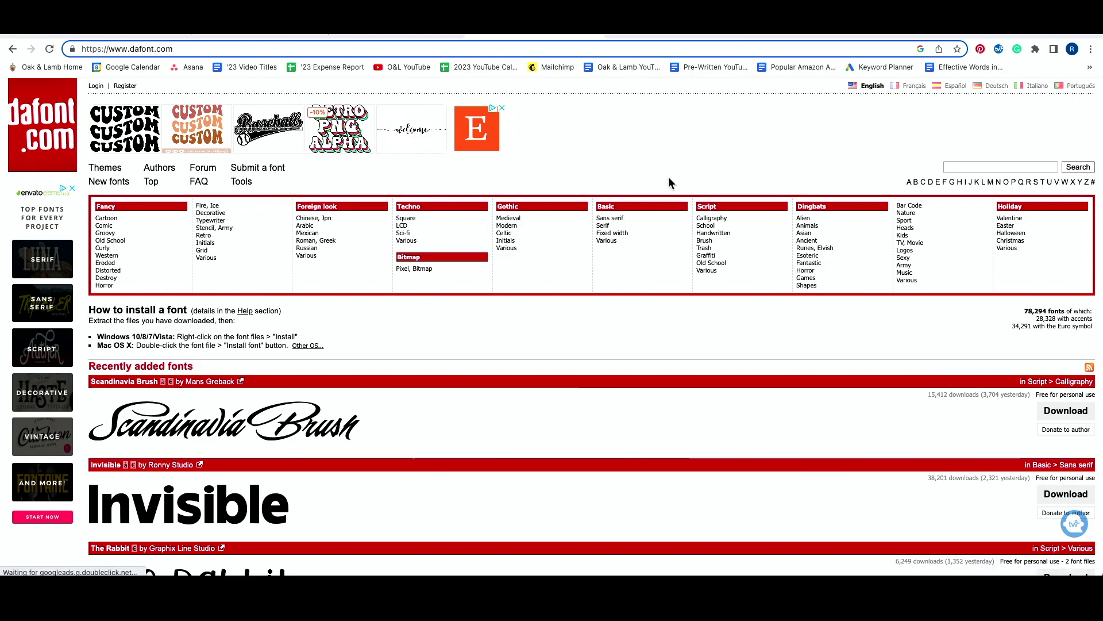
scroll(677, 350, down, 3)
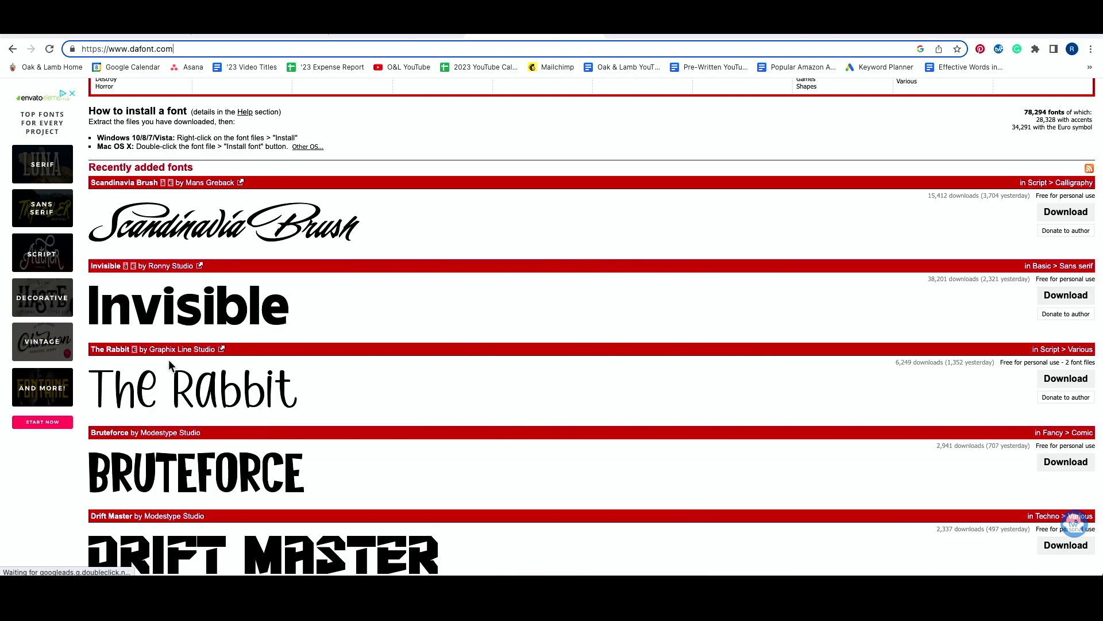
click(1072, 380)
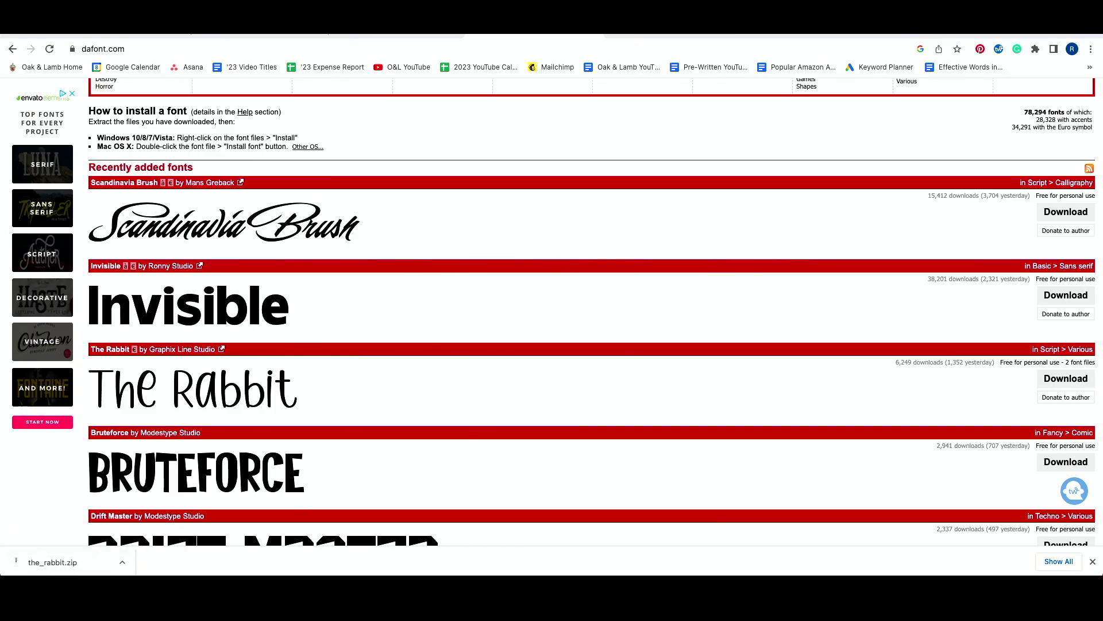
Unzip the_rabbit.zip and open the_rabbit folder in Finder's Downloads.
click(76, 561)
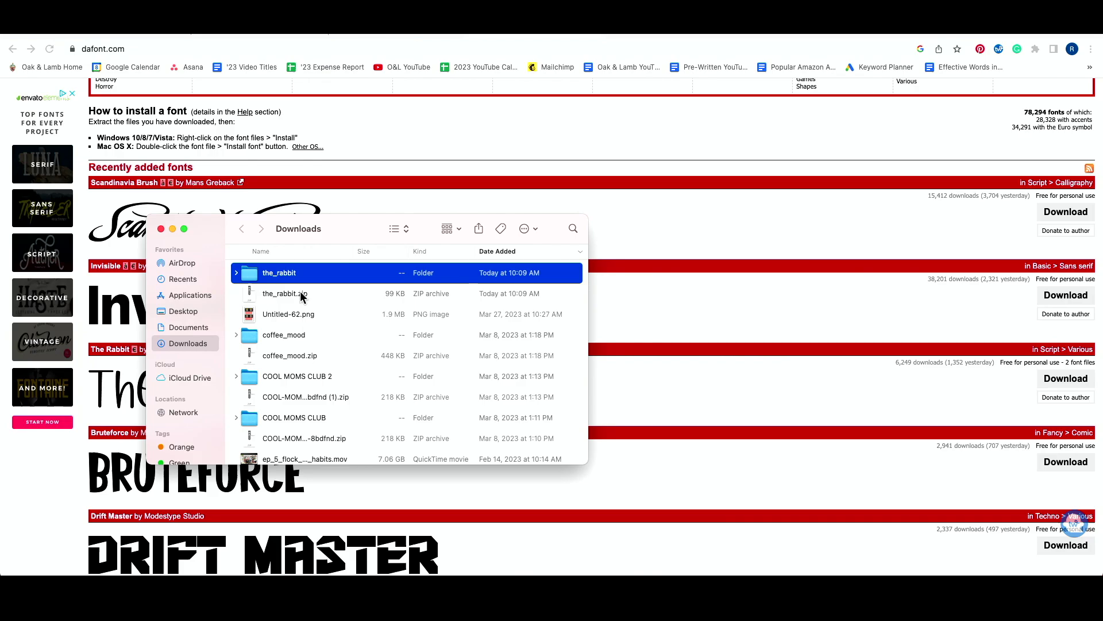
double_click(279, 275)
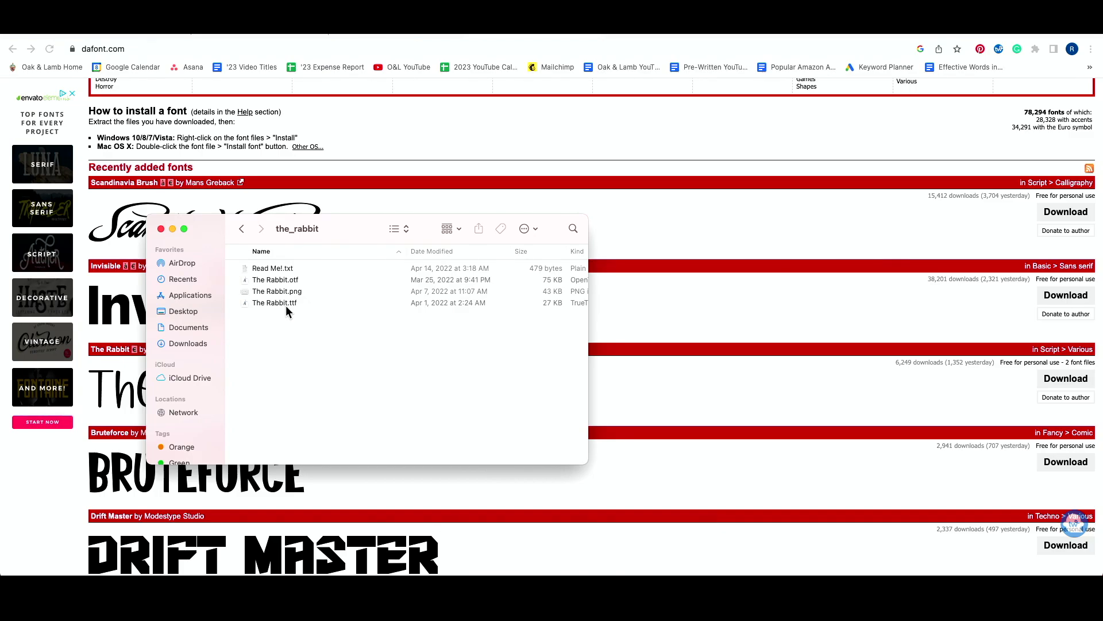
double_click(267, 268)
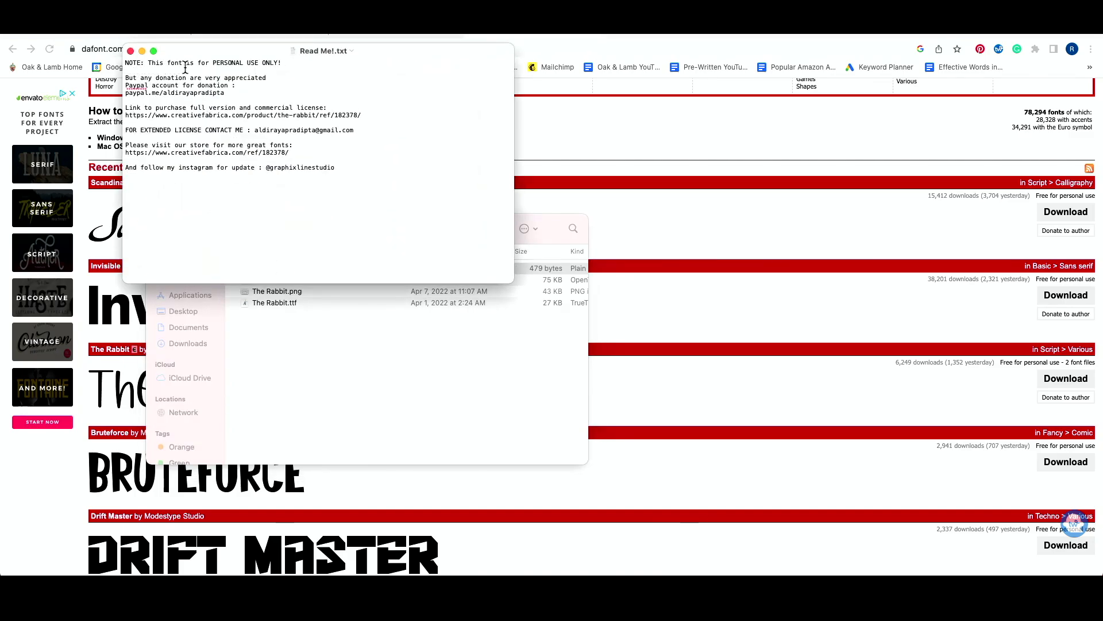
drag(282, 62, 215, 62)
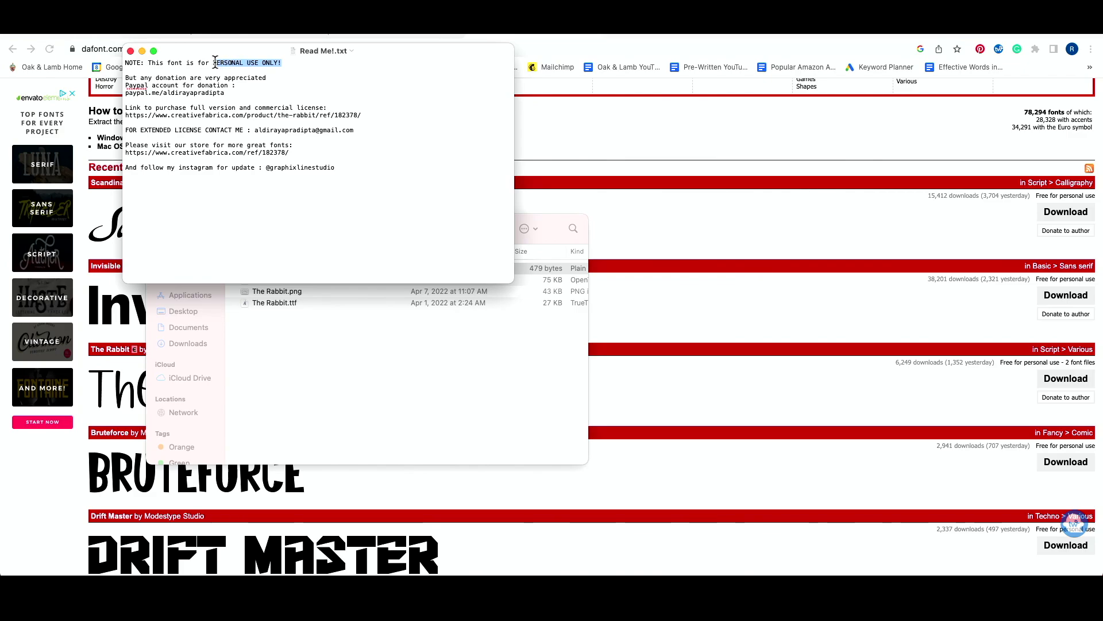
click(296, 72)
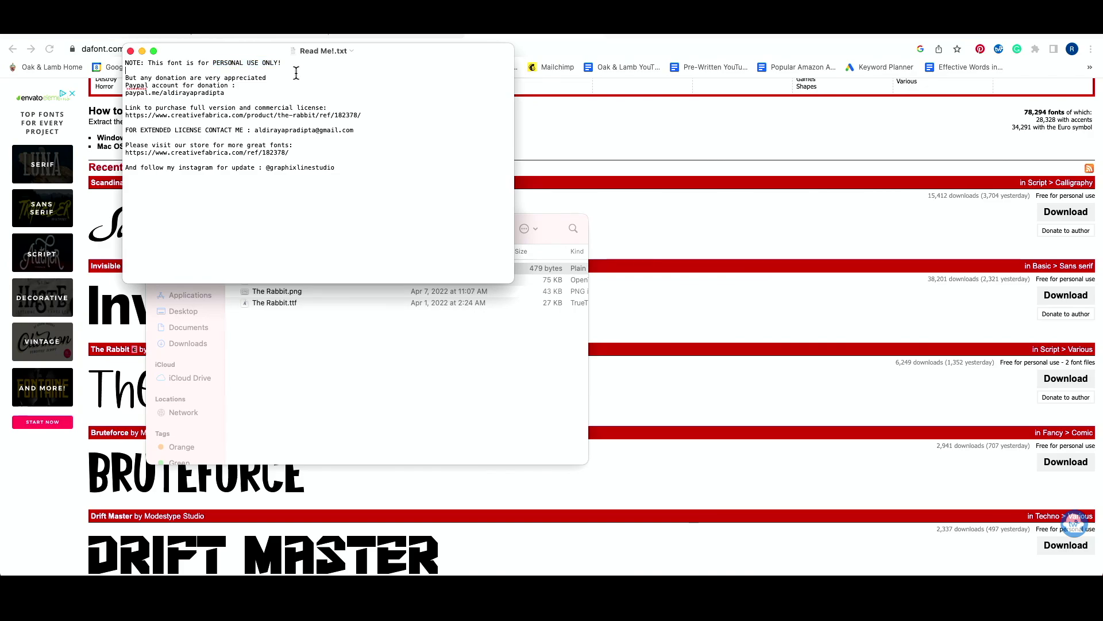
click(131, 51)
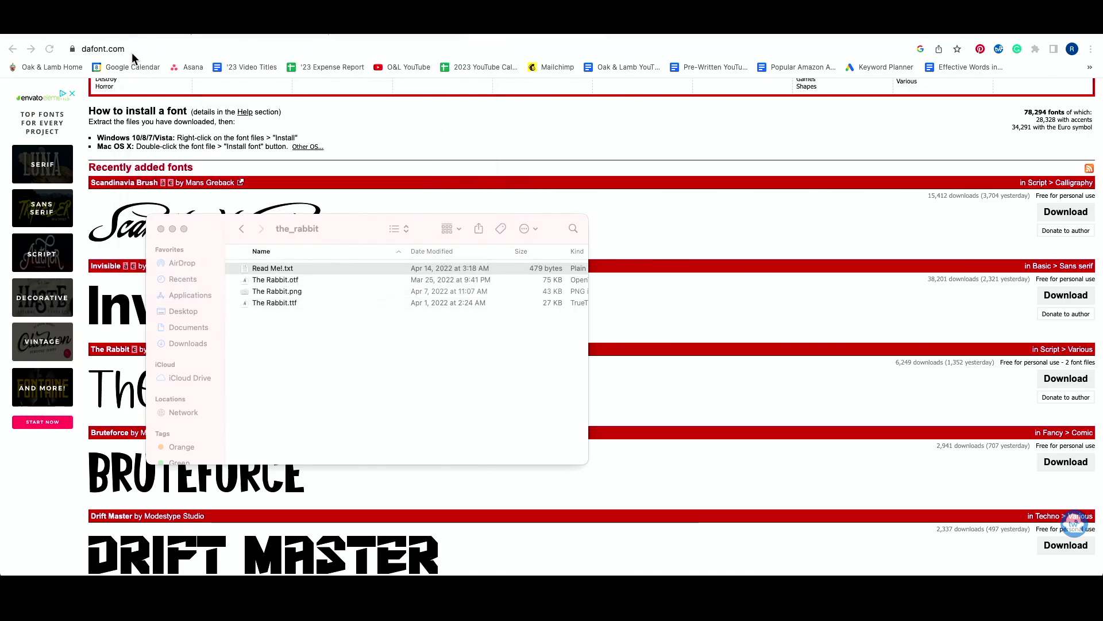
Install The Rabbit.otf font through Font Book.
click(285, 278)
double_click(285, 278)
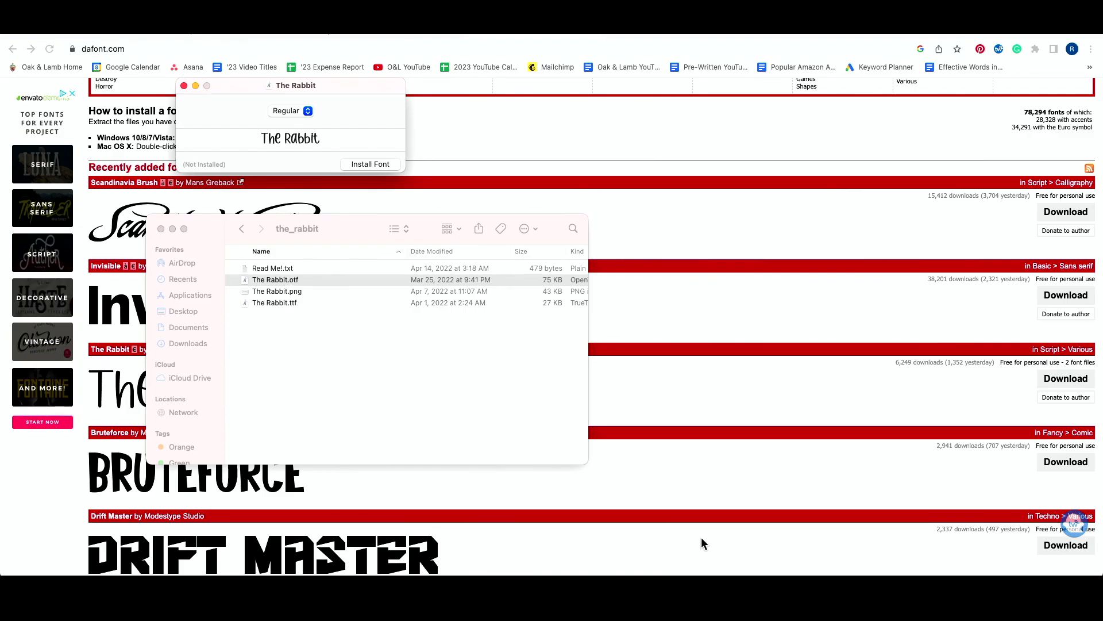
click(375, 164)
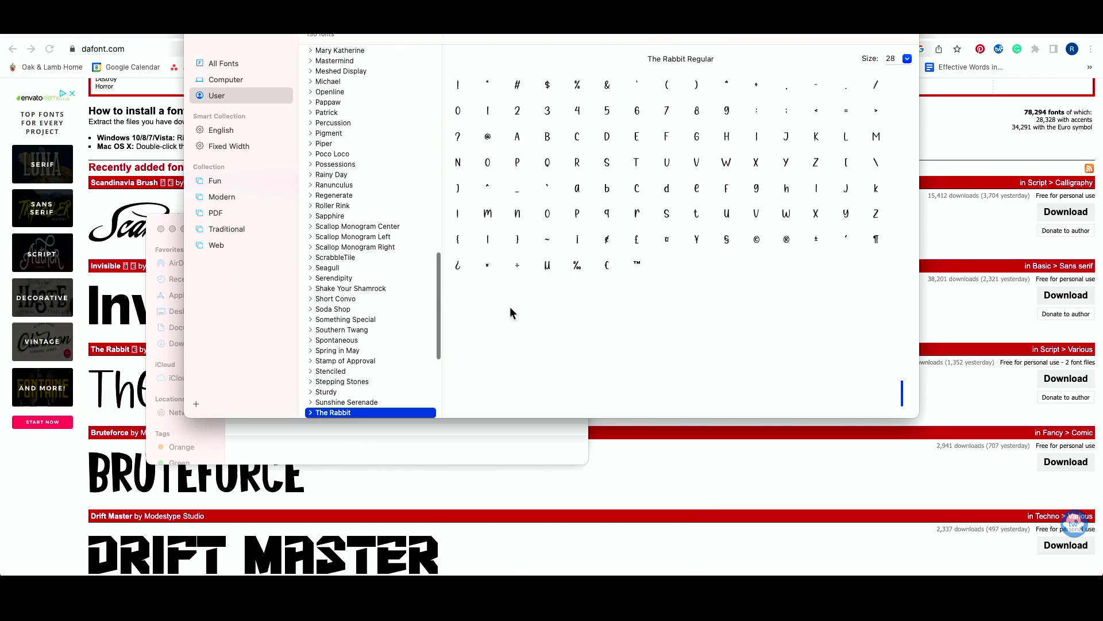
Preview The Rabbit glyphs at size 72, then close Font Book.
scroll(377, 344, up, 10)
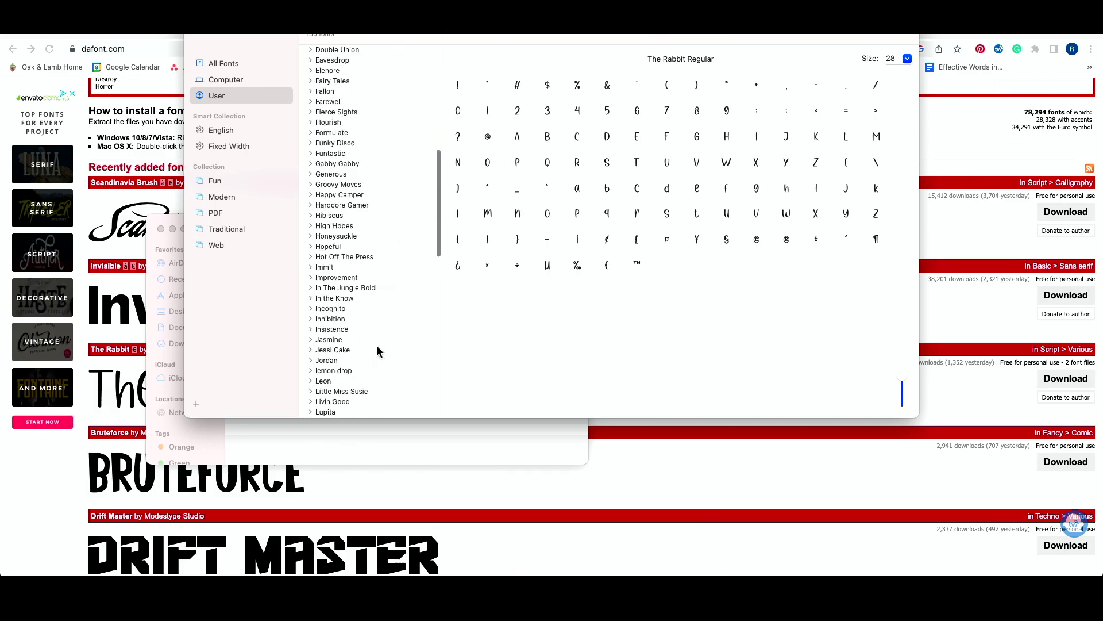
scroll(377, 345, down, 15)
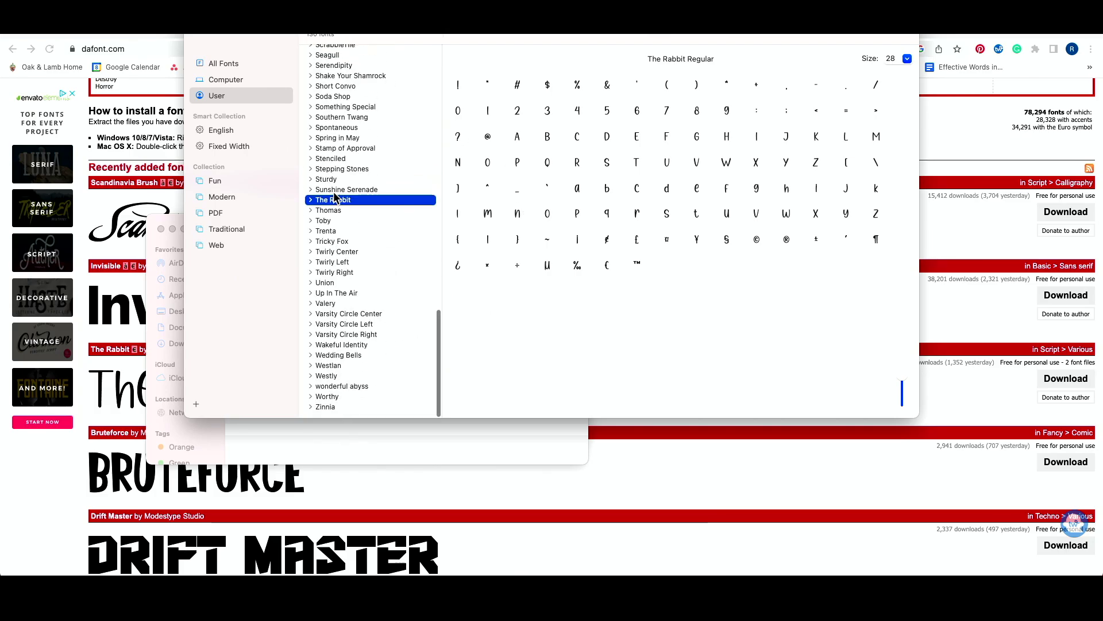
drag(904, 377, 903, 320)
scroll(776, 312, down, 3)
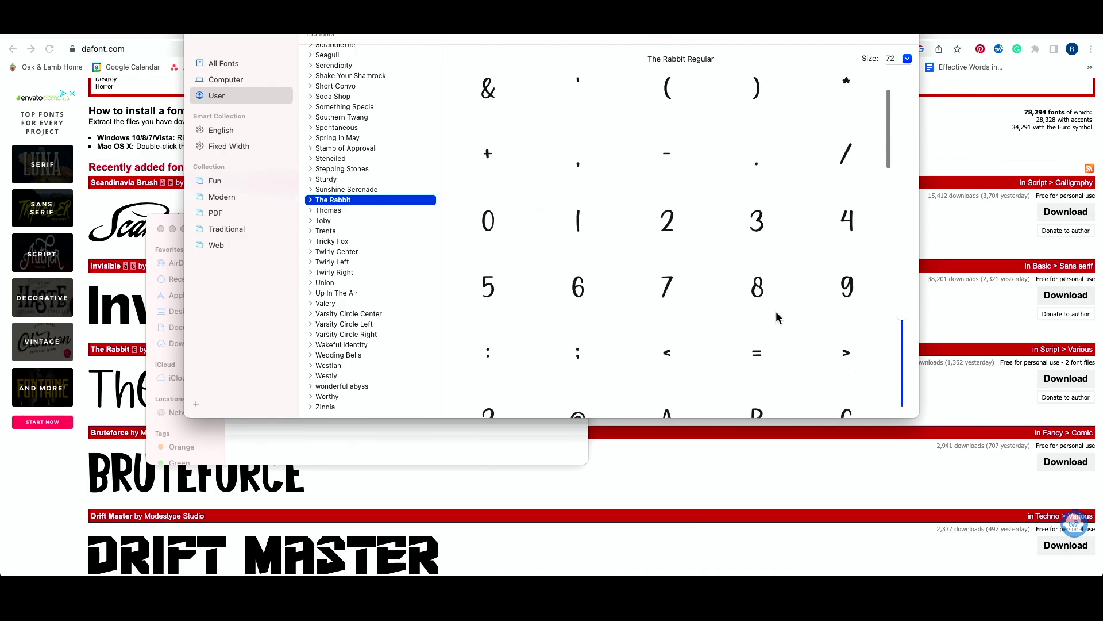
scroll(616, 209, up, 3)
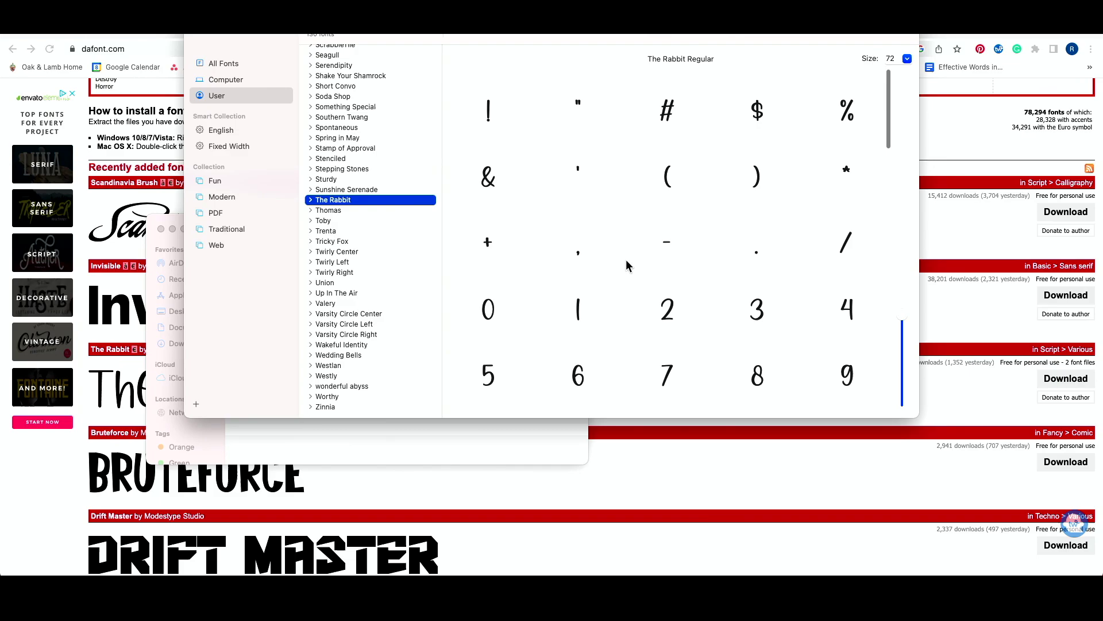
scroll(611, 339, down, 10)
scroll(610, 339, down, 8)
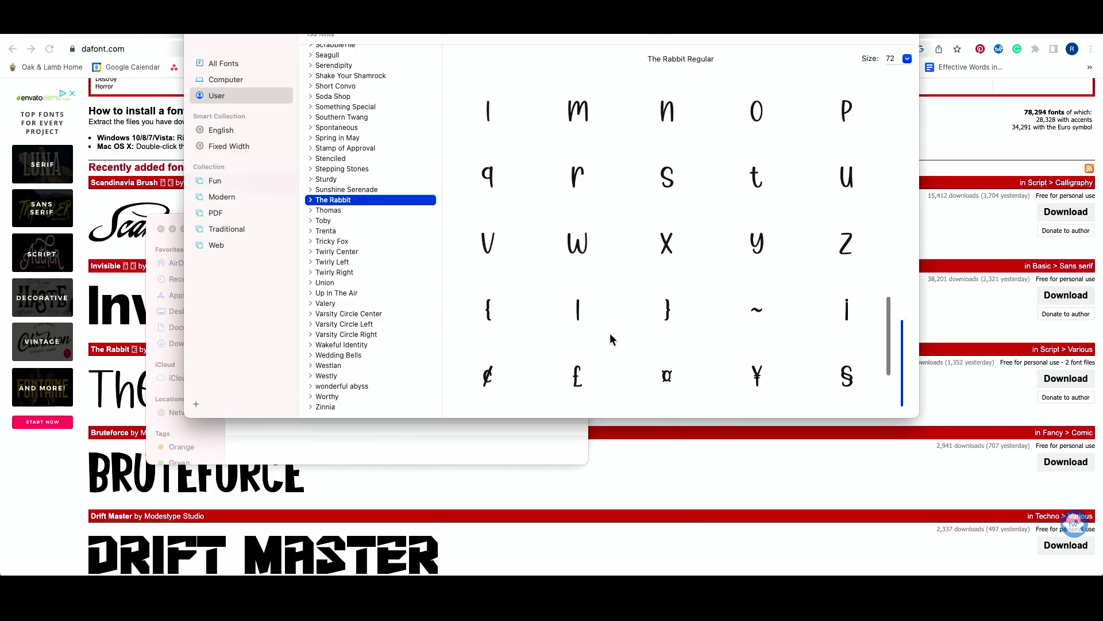
click(200, 36)
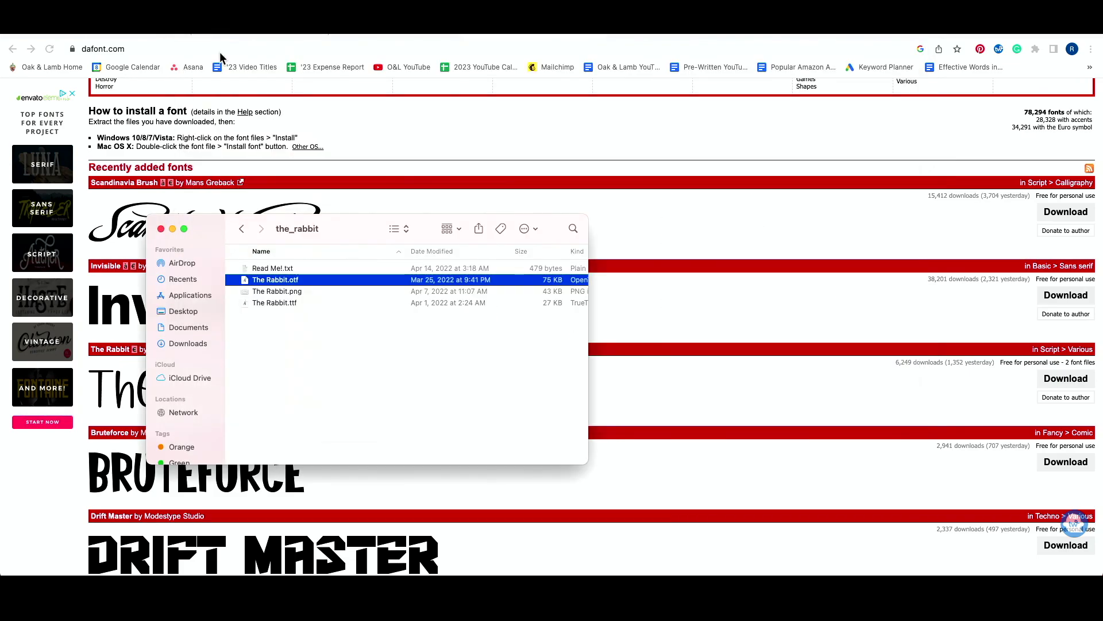
Close the_rabbit folder and add a Text object to the Design Space canvas.
click(161, 229)
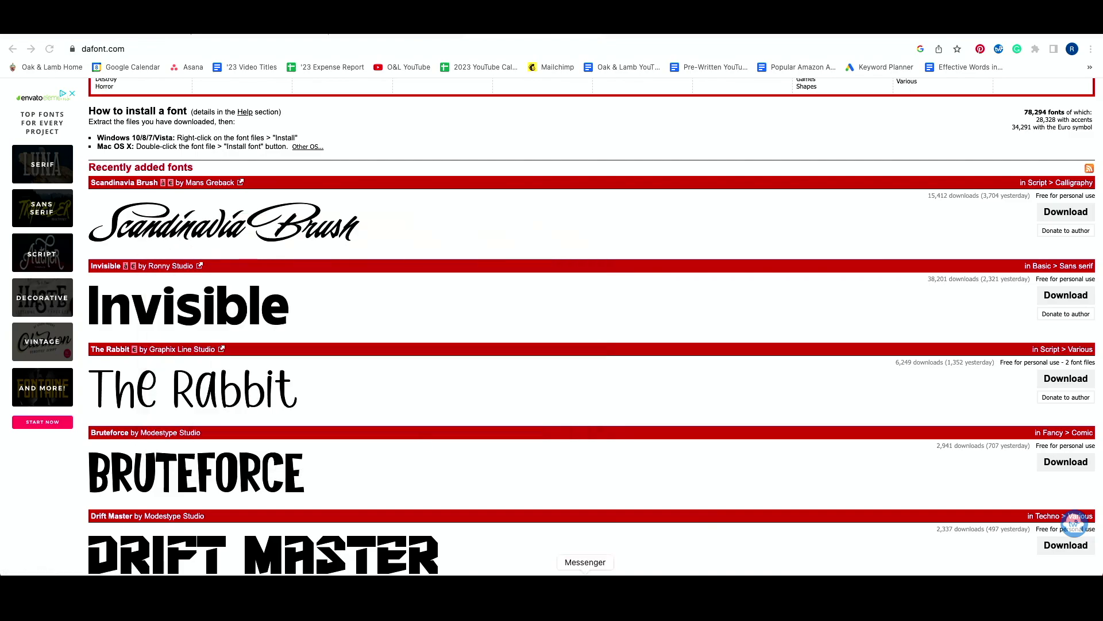
click(521, 592)
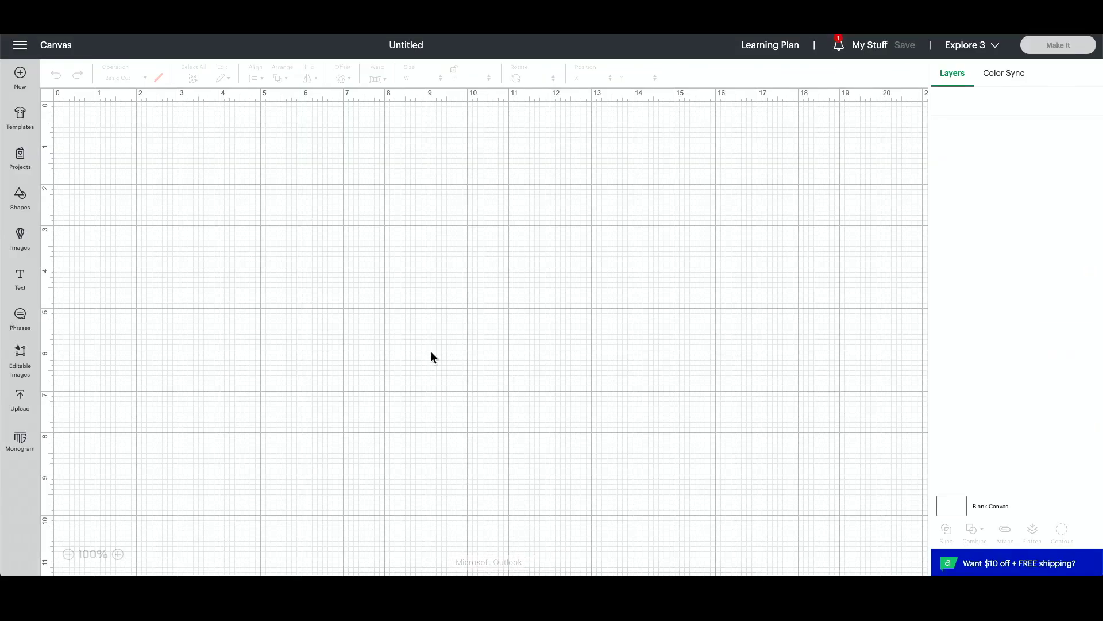
click(20, 279)
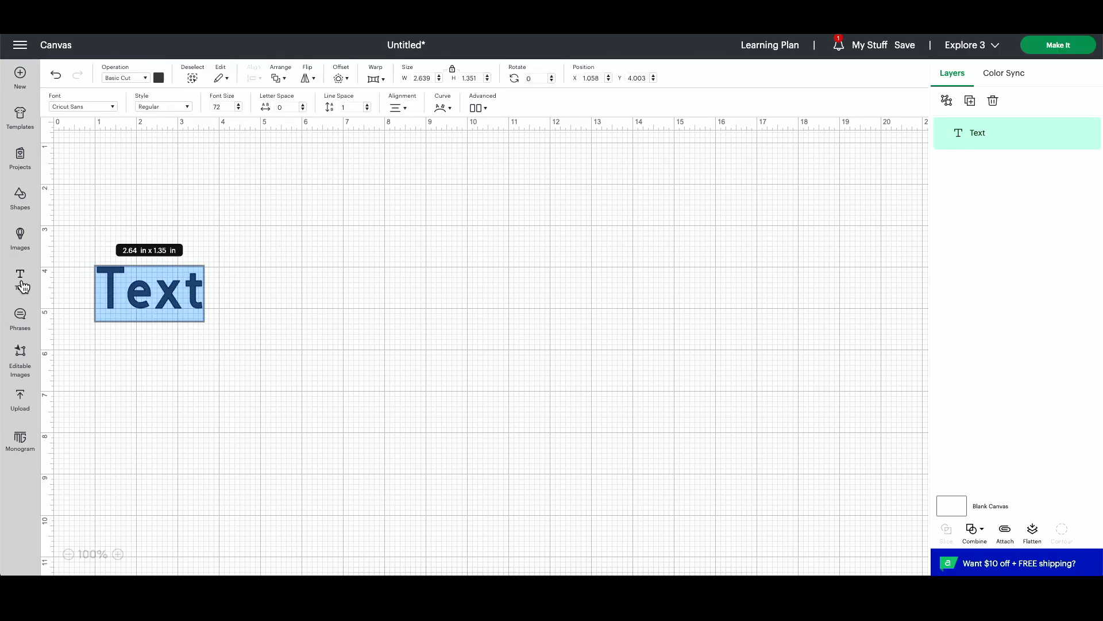
Search the font list for 'rabbit', find no match, and quit Design Space.
click(64, 104)
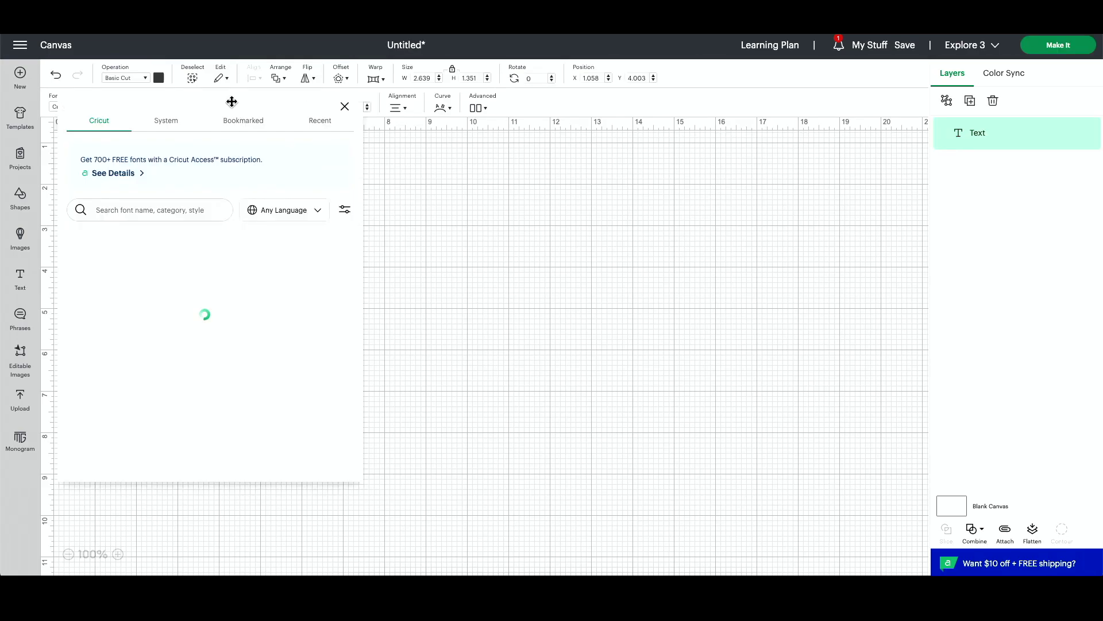
click(148, 211)
text(rabbit)
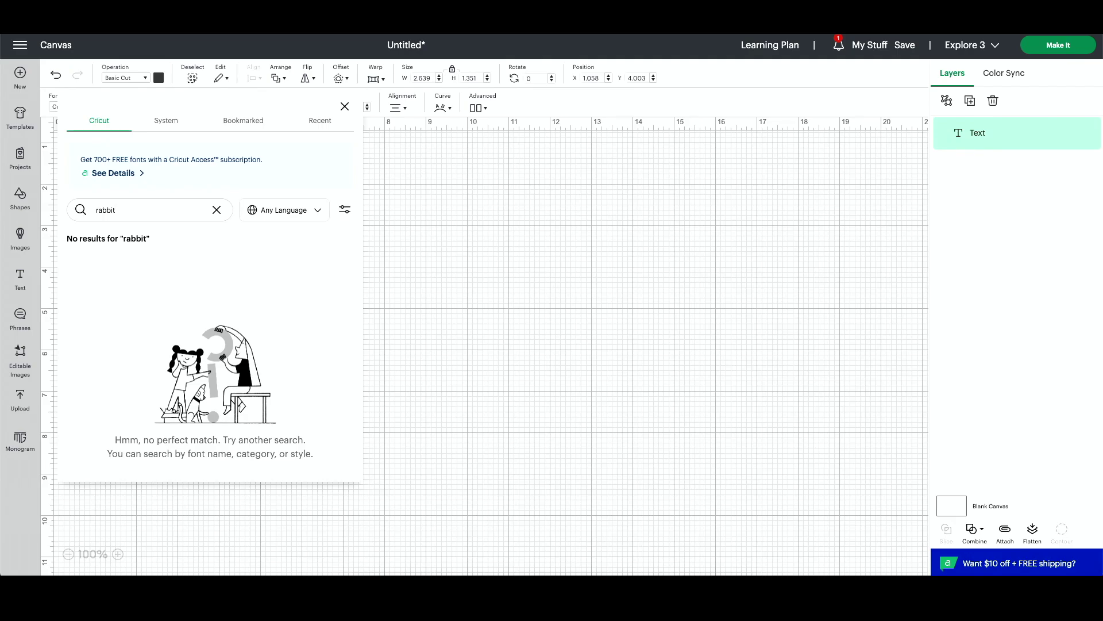
click(426, 443)
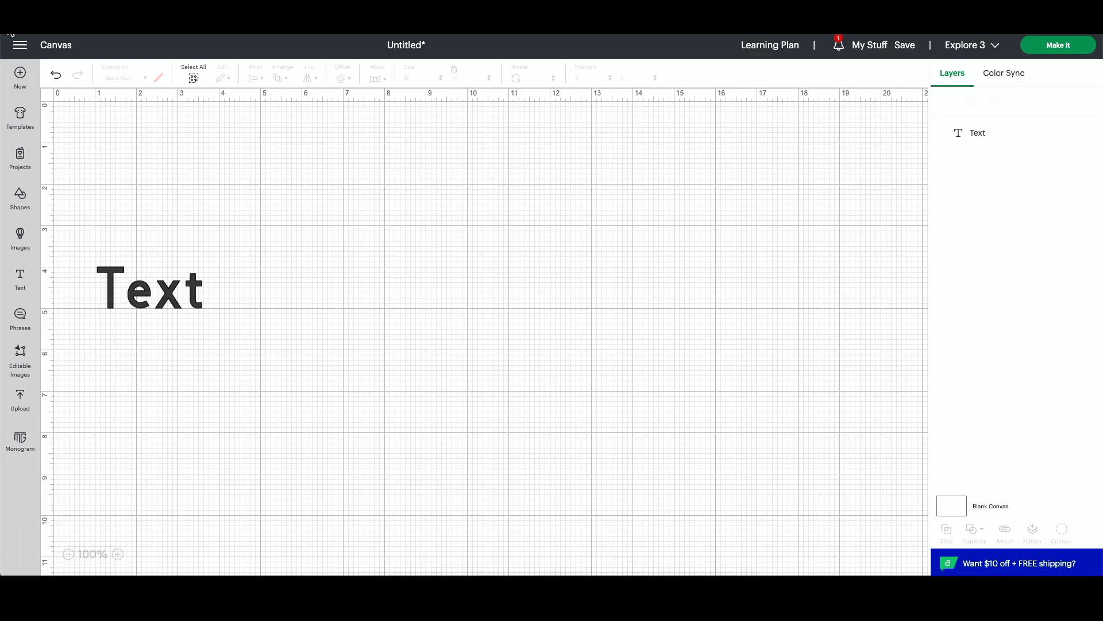
key(super+q)
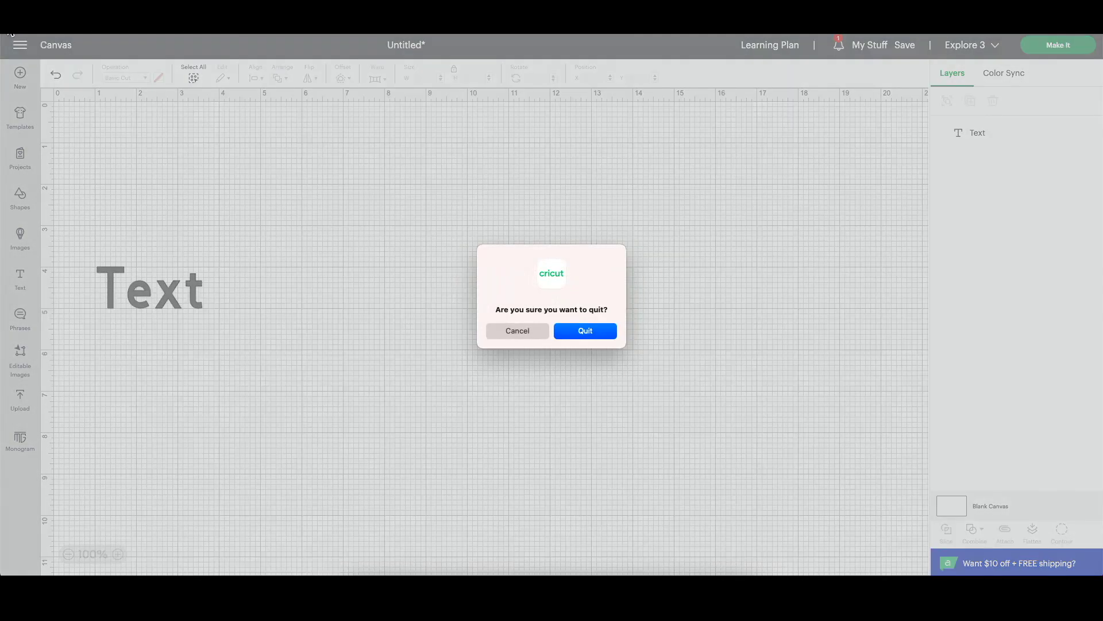
Confirm quitting, relaunch Design Space, and return to the canvas with the Text layer.
click(591, 331)
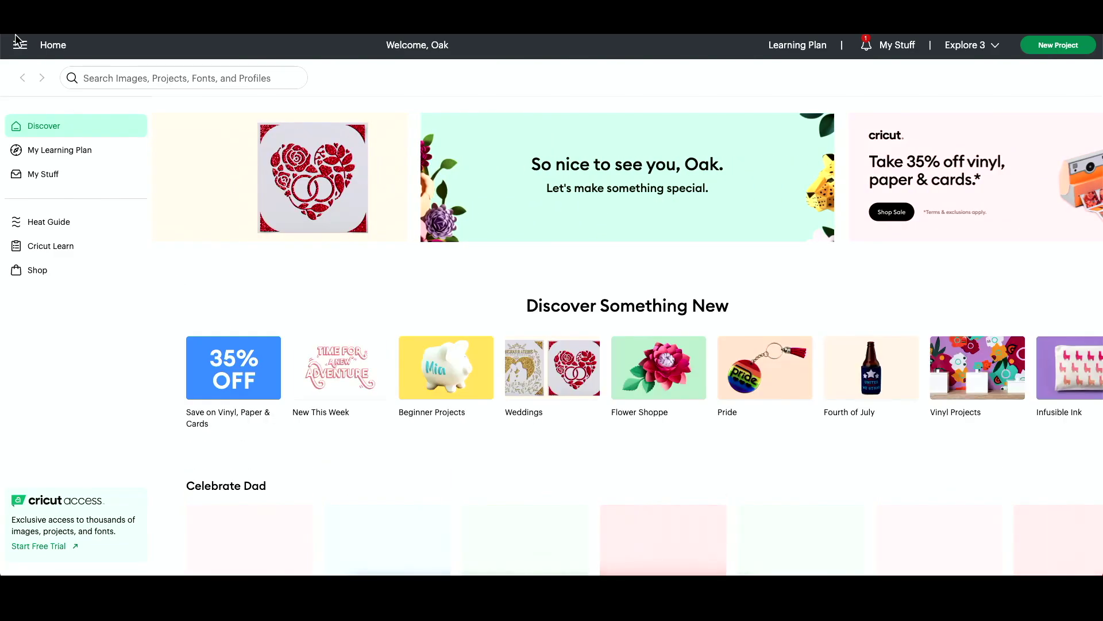
click(17, 39)
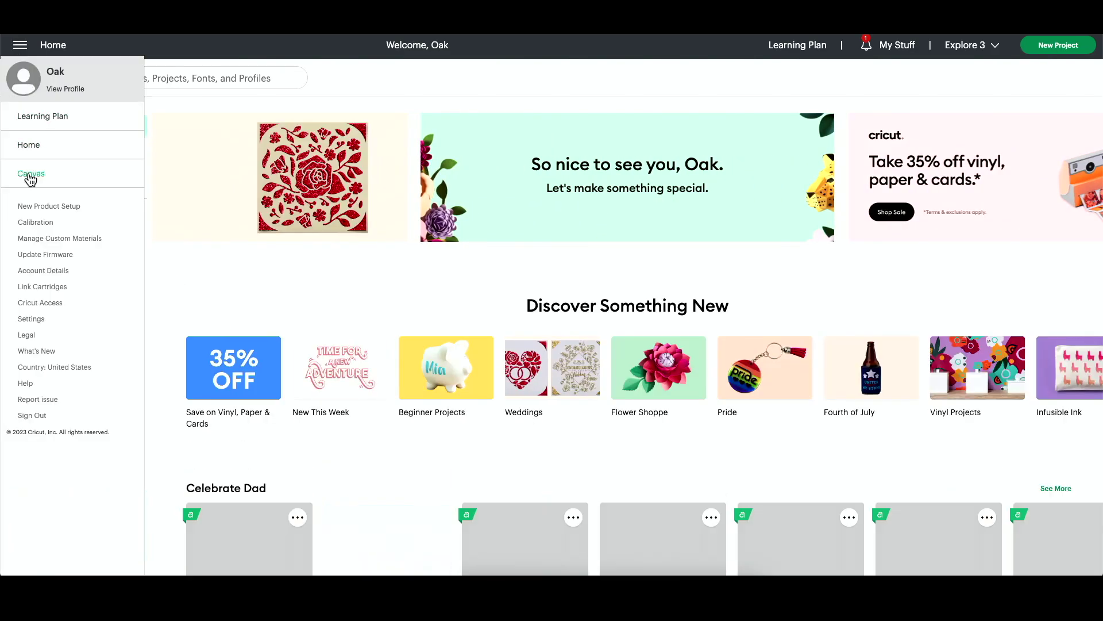
click(31, 179)
Apply The Rabbit font, found by searching 'rabbit', to the Text object.
click(20, 278)
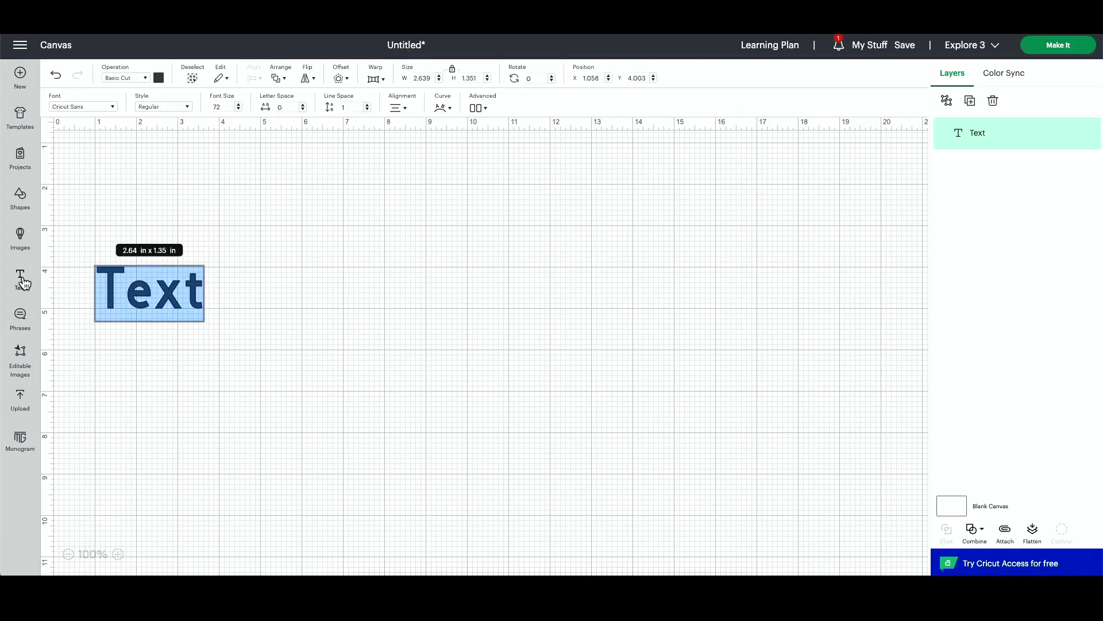
click(101, 106)
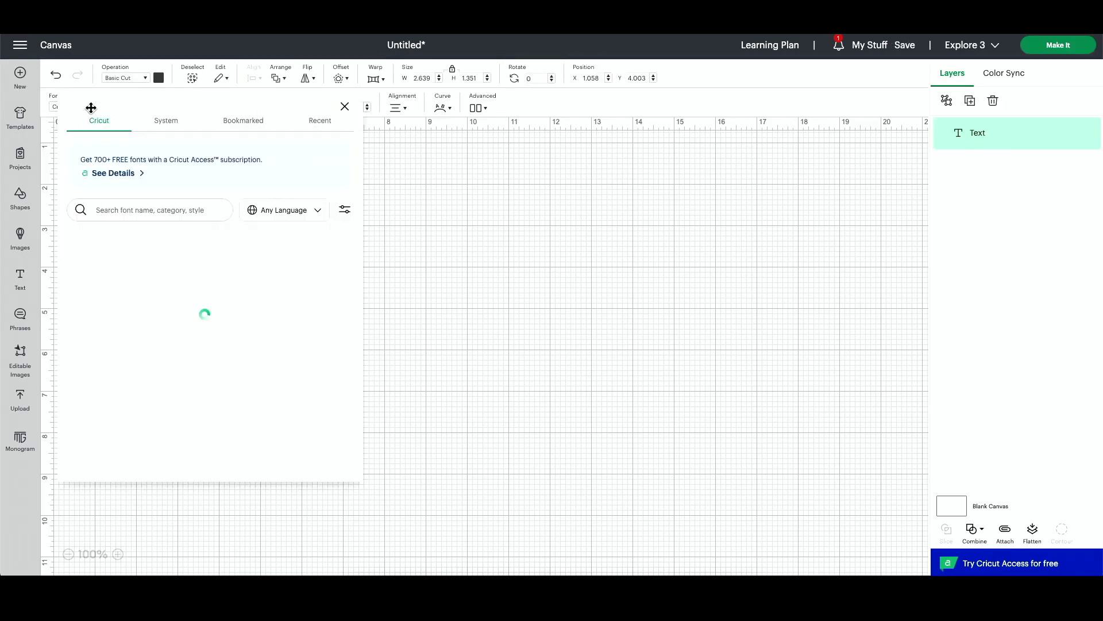
click(154, 208)
text(rabbit)
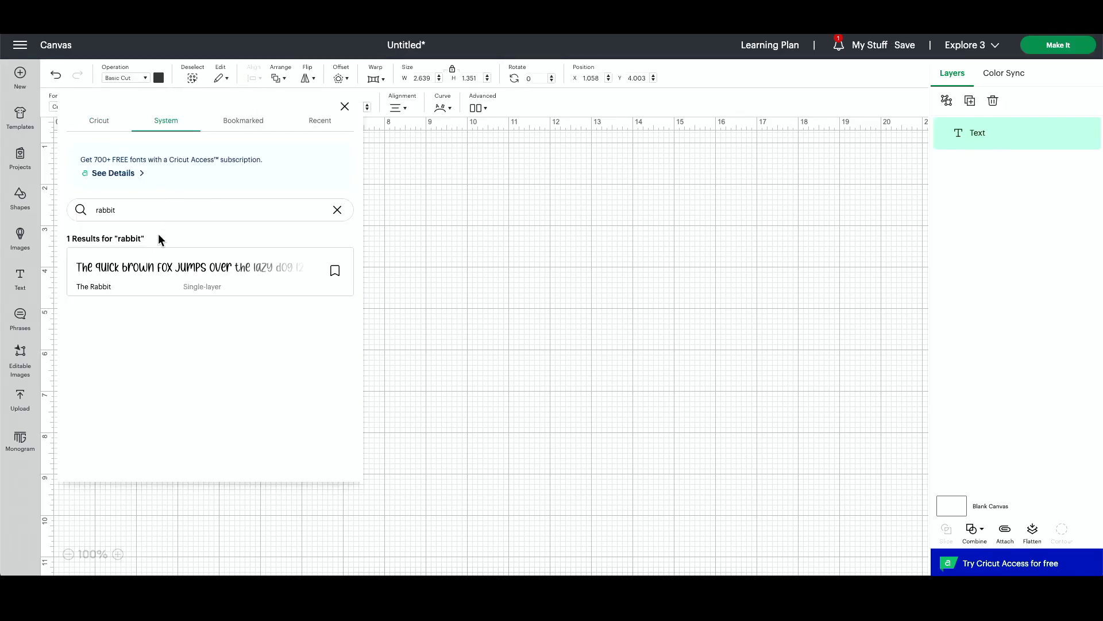
click(158, 273)
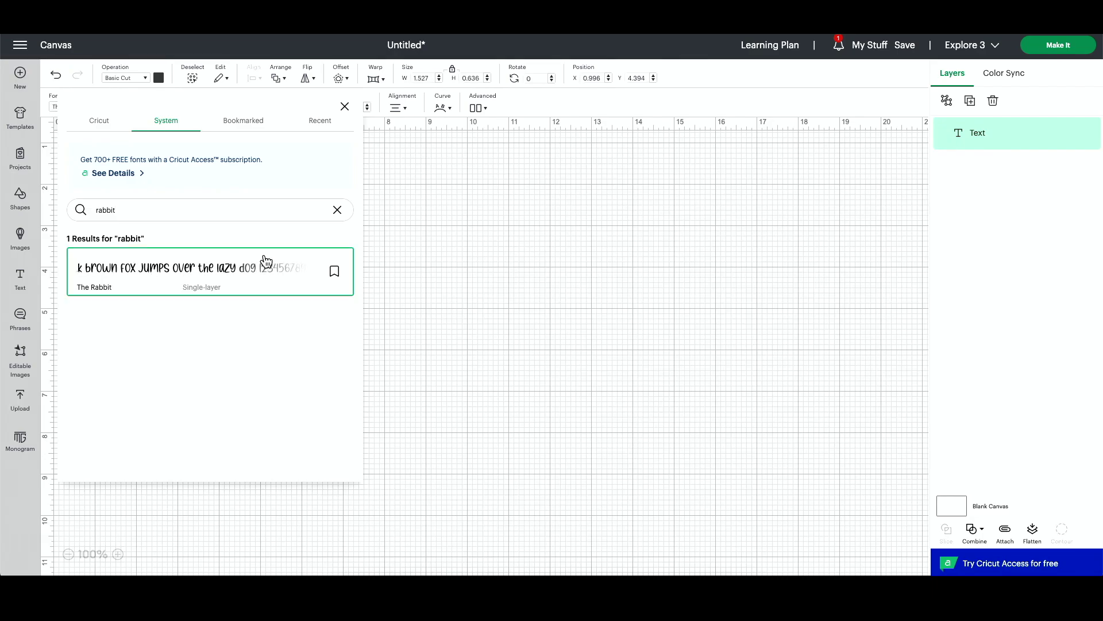
click(517, 263)
Change the text to 'hello there' and enlarge it across the canvas.
click(123, 304)
text(hello there)
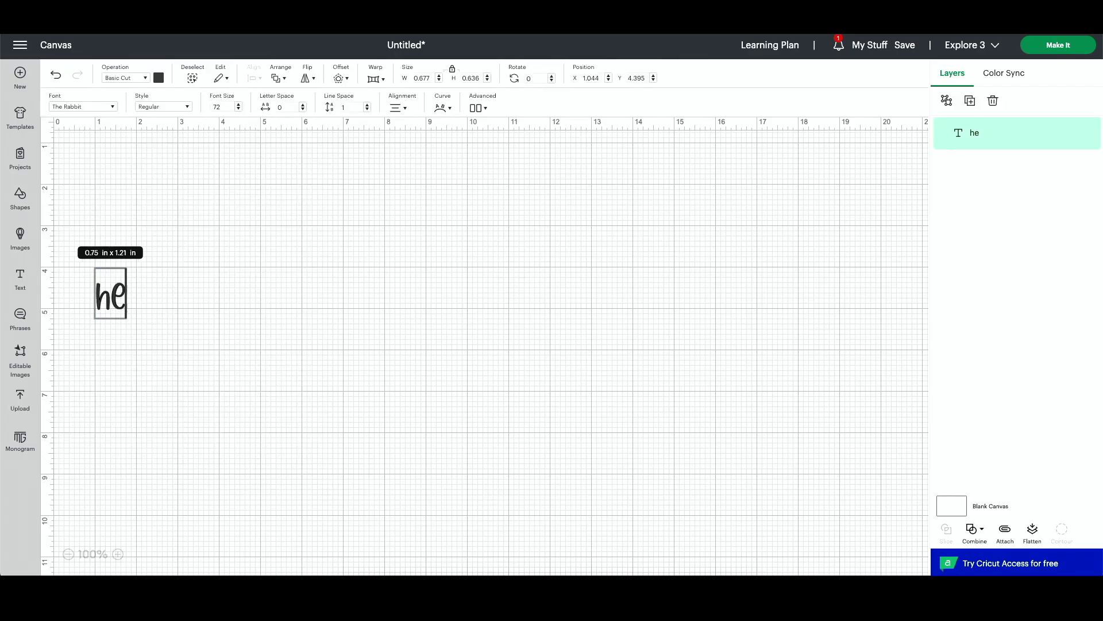
click(175, 334)
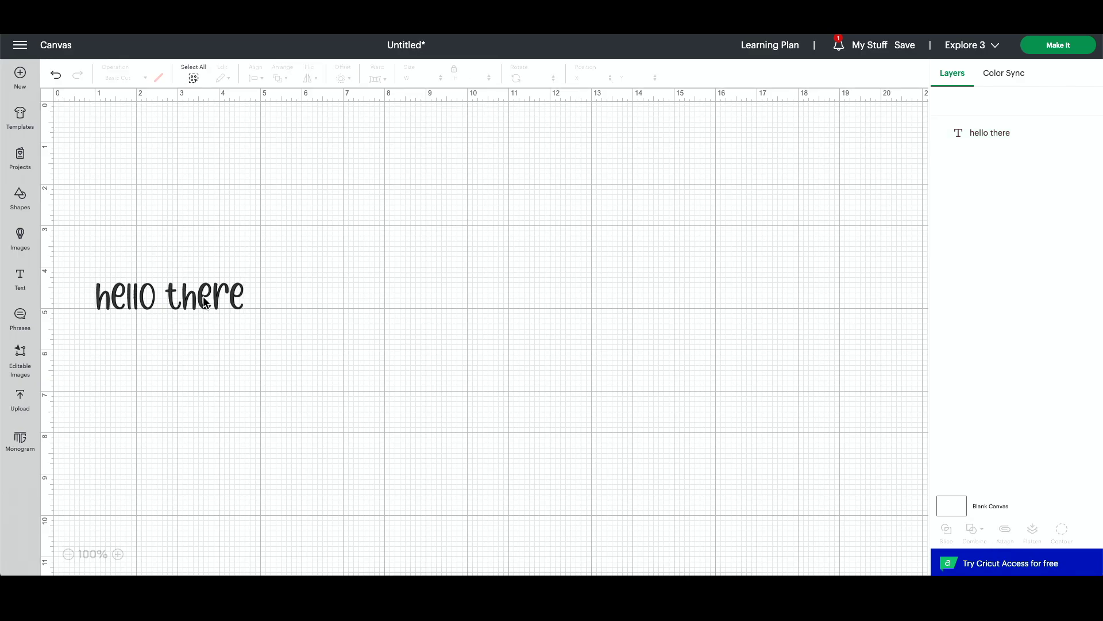
click(206, 300)
drag(244, 310, 530, 353)
click(664, 336)
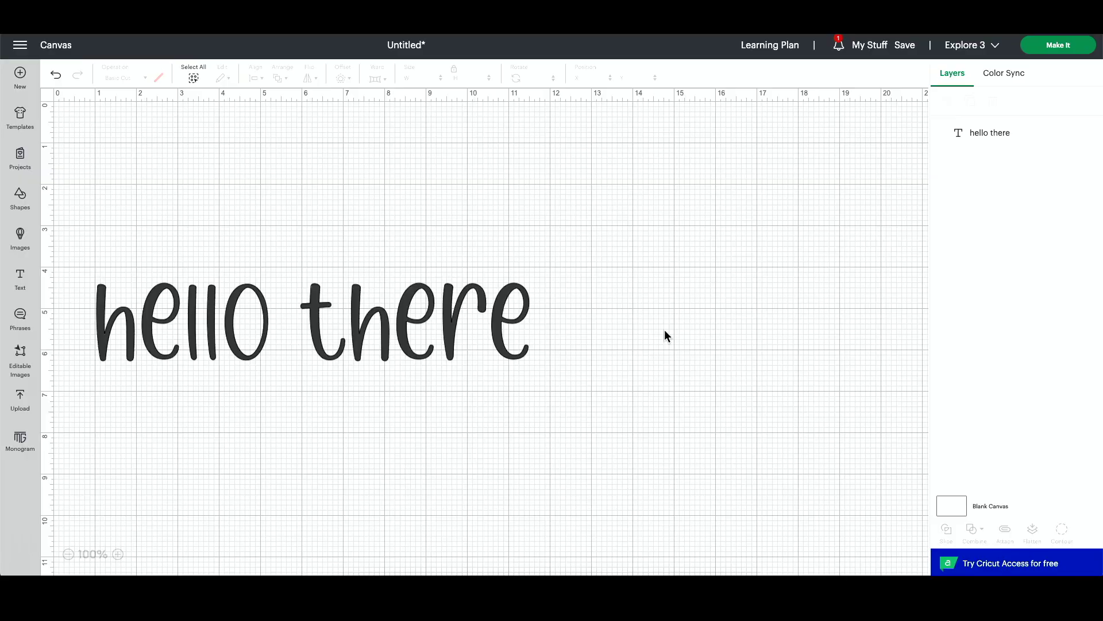
key(super+Tab)
Download the Autone font from dafont's new fonts list and unzip autone.zip.
scroll(1007, 416, down, 10)
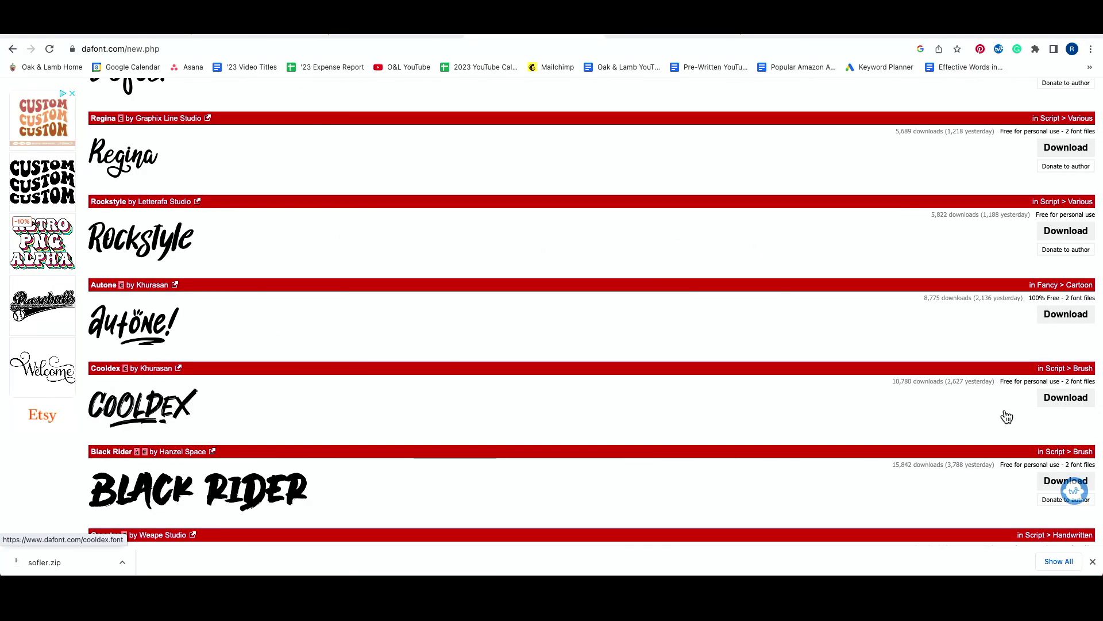
scroll(599, 249, up, 10)
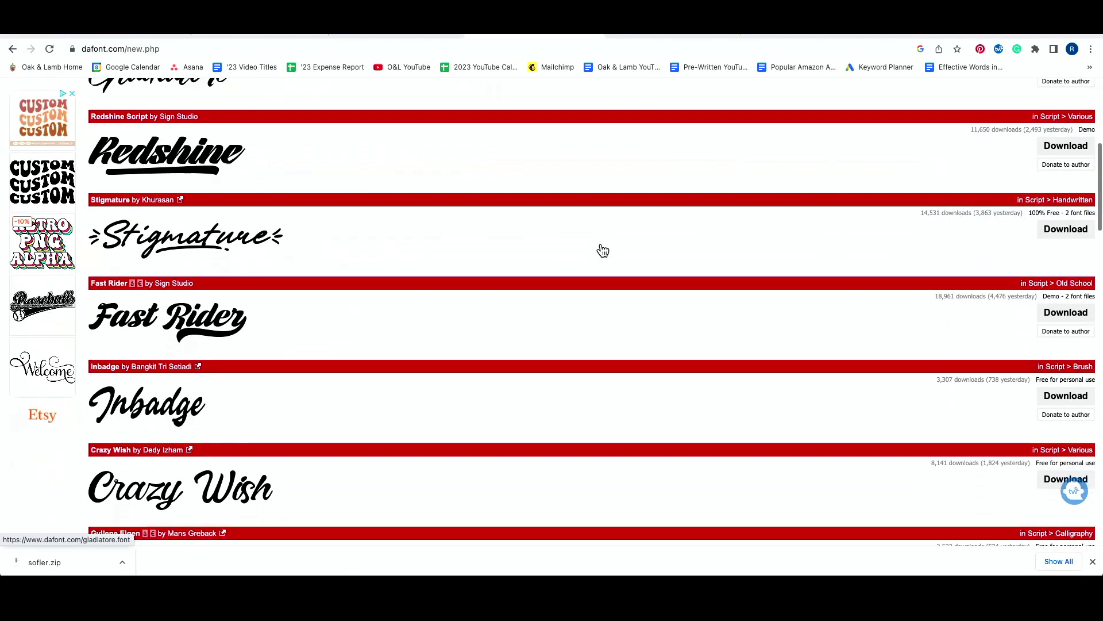
scroll(602, 250, down, 3)
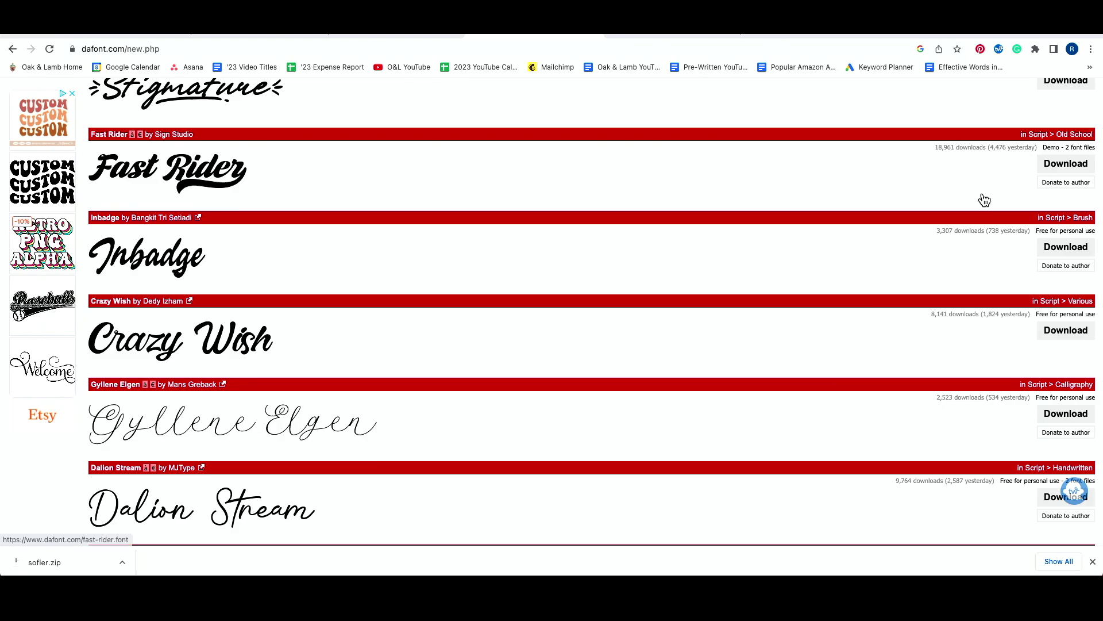
scroll(984, 200, down, 2)
scroll(991, 247, down, 2)
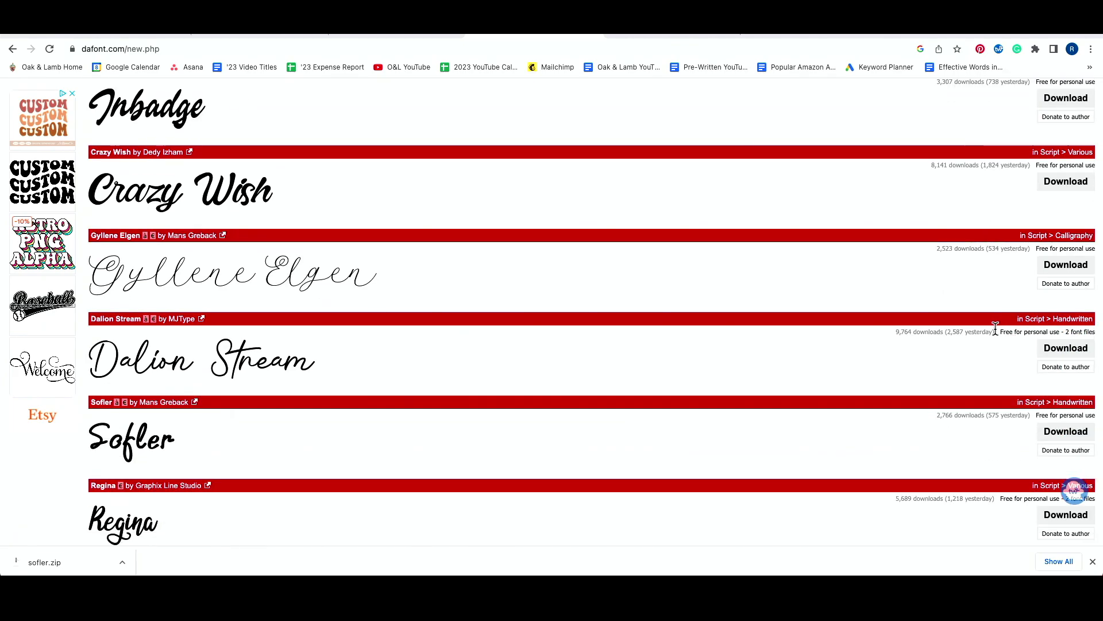
scroll(1035, 340, down, 2)
scroll(1046, 343, down, 3)
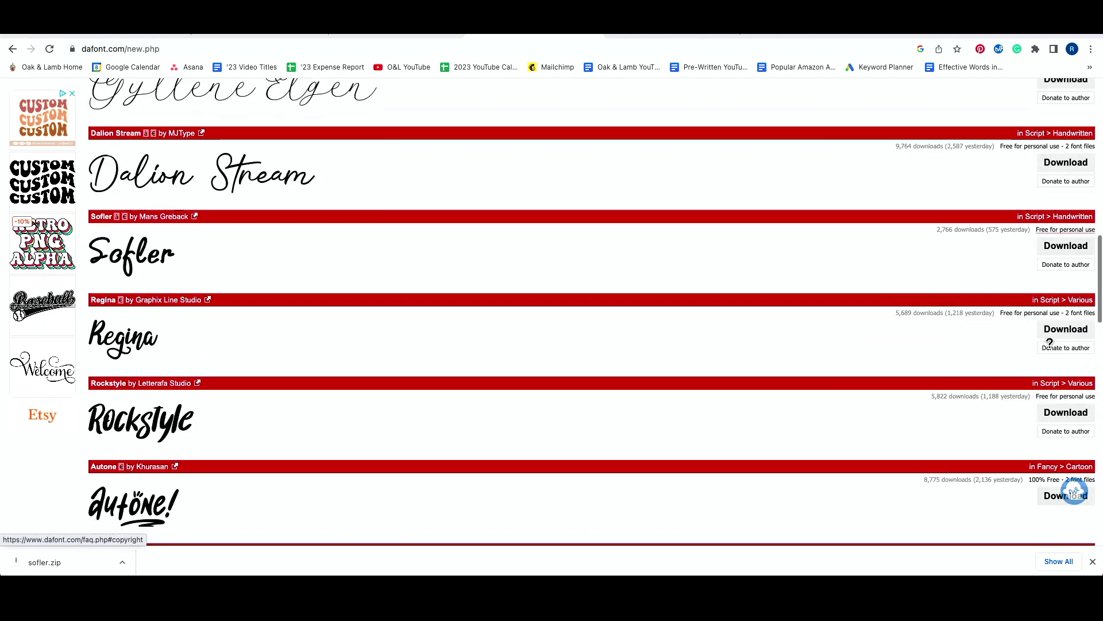
scroll(1000, 310, down, 2)
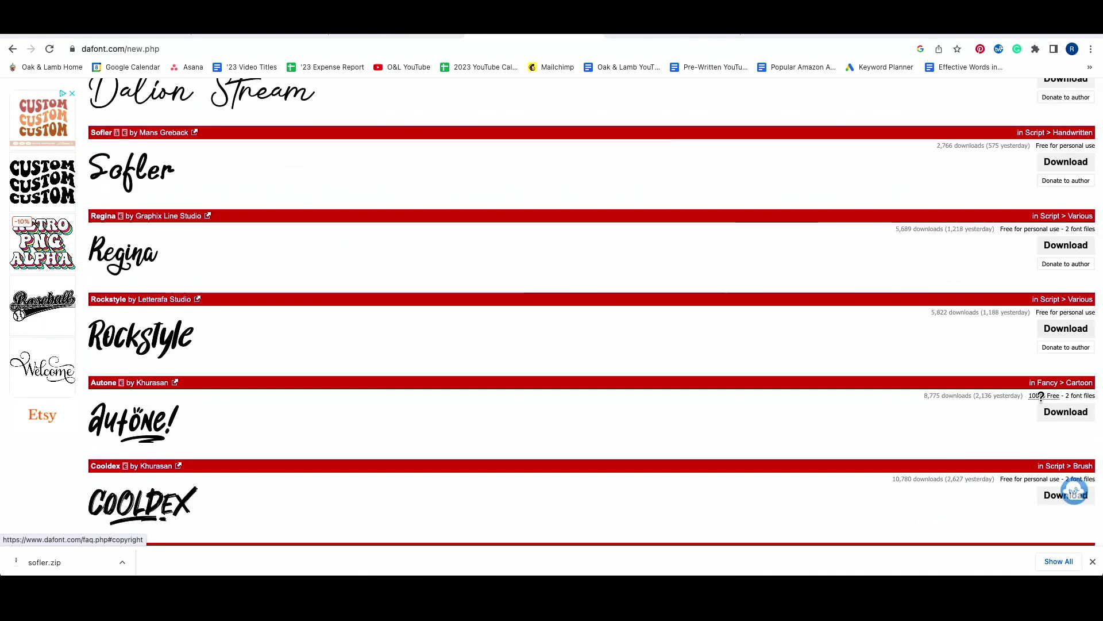
click(1064, 414)
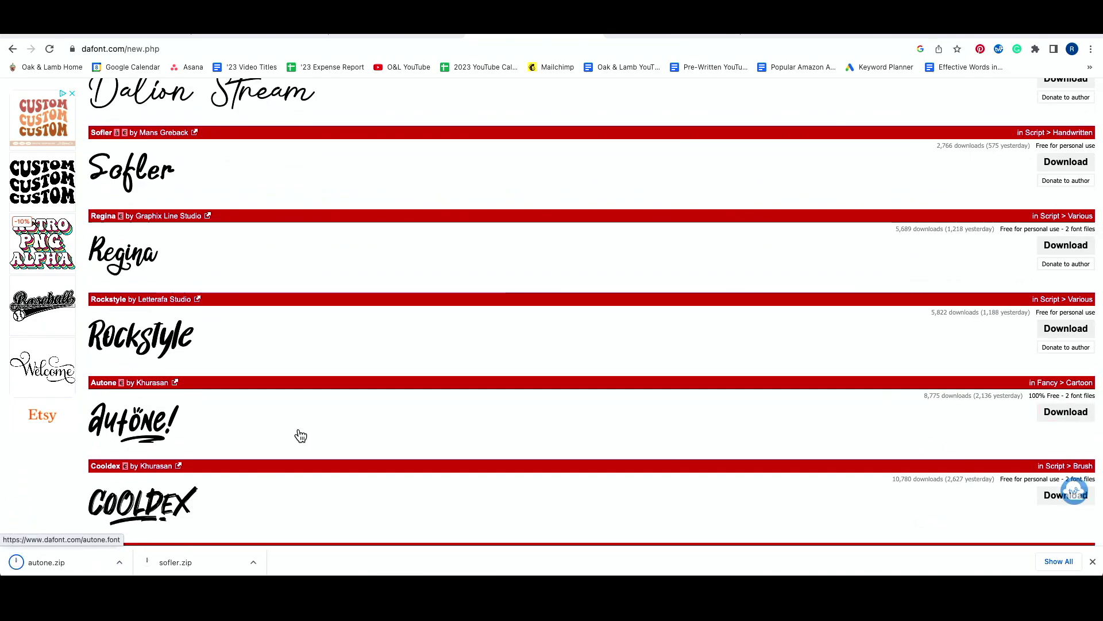
click(17, 566)
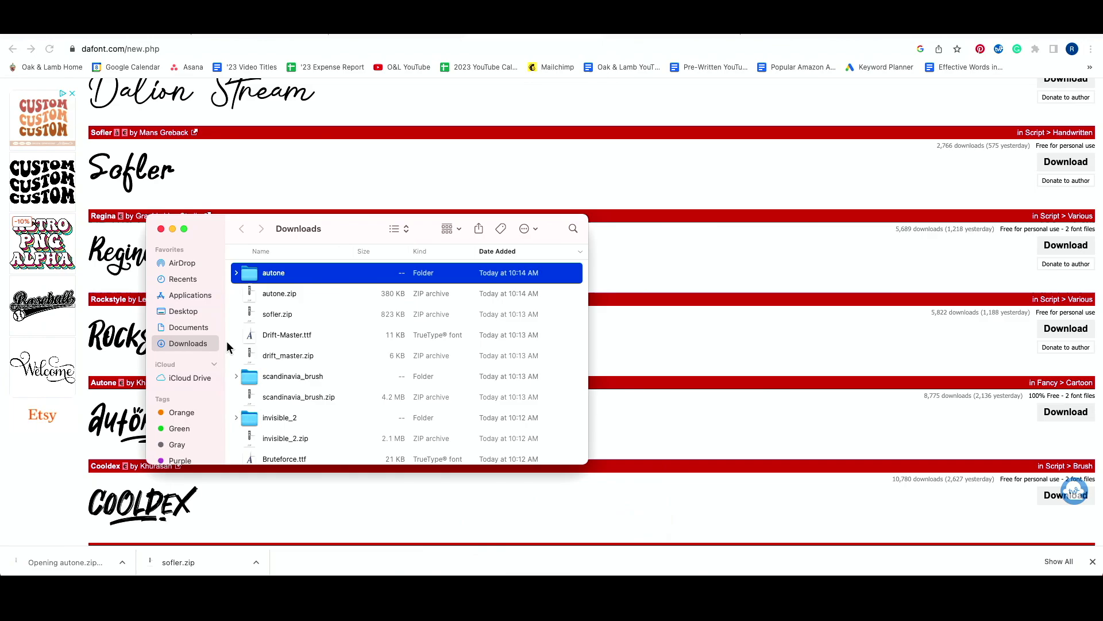
Read the autone folder's More Info.txt licence: free for personal and commercial use.
double_click(272, 273)
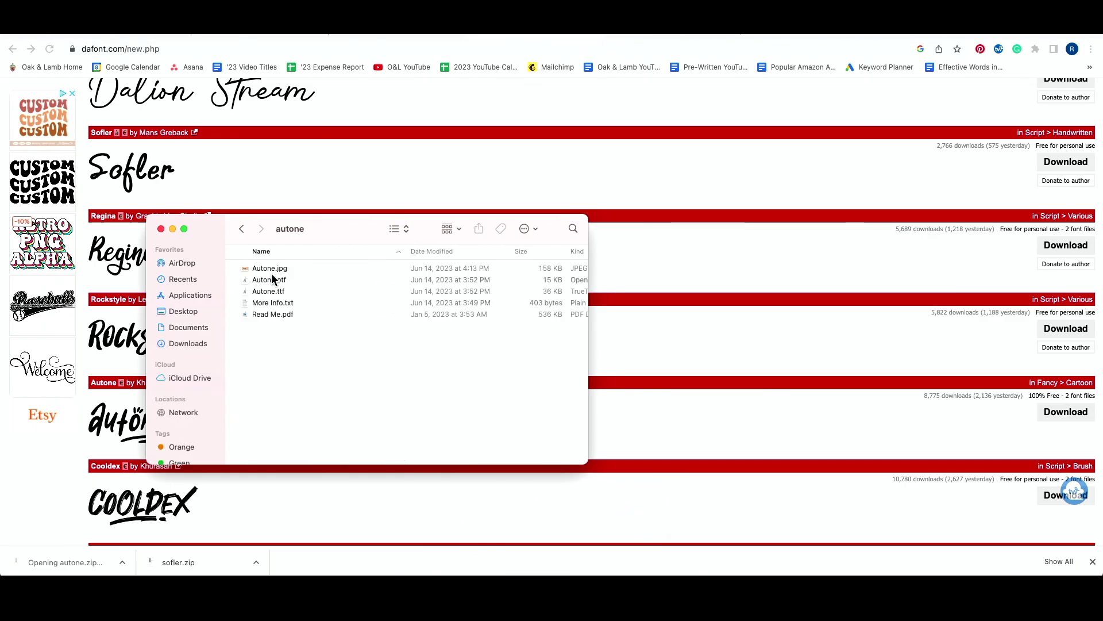
click(274, 314)
double_click(273, 302)
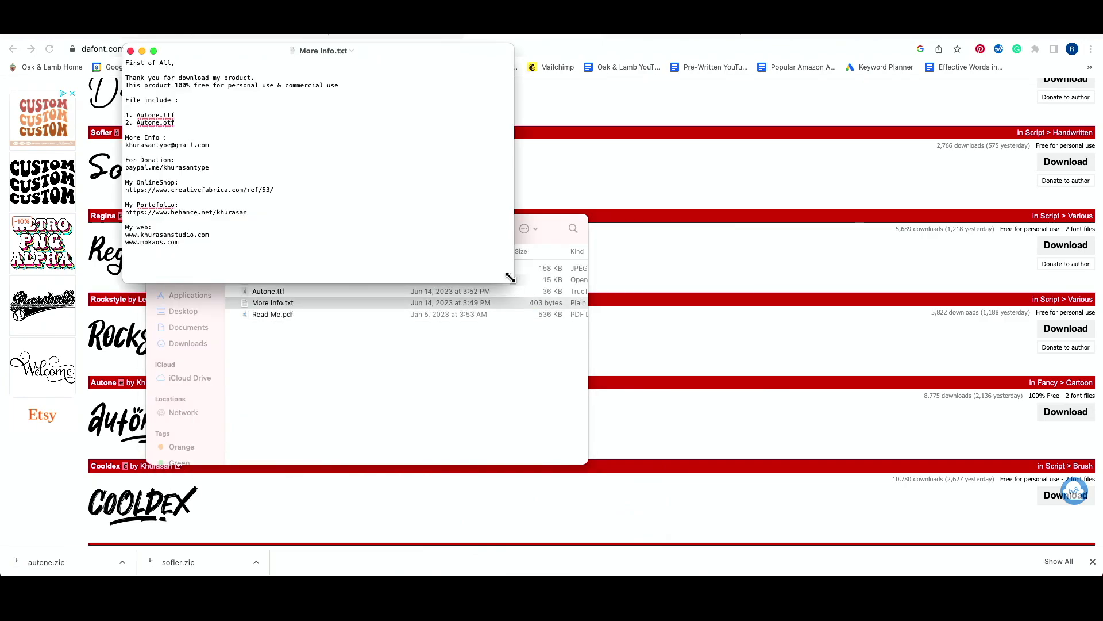
drag(510, 278, 445, 265)
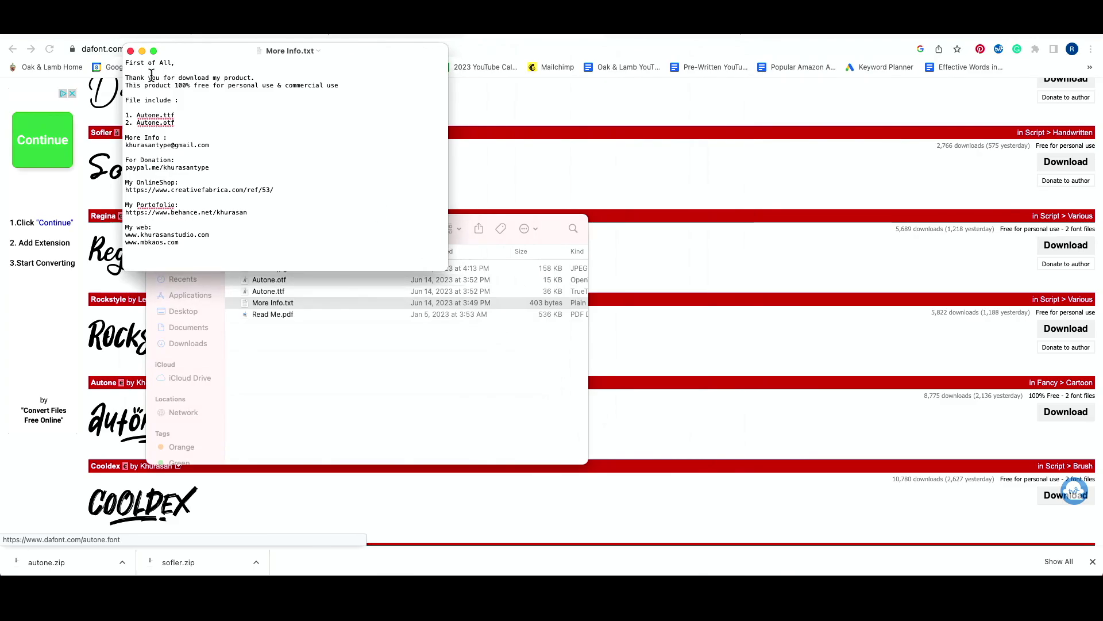
drag(126, 86, 230, 93)
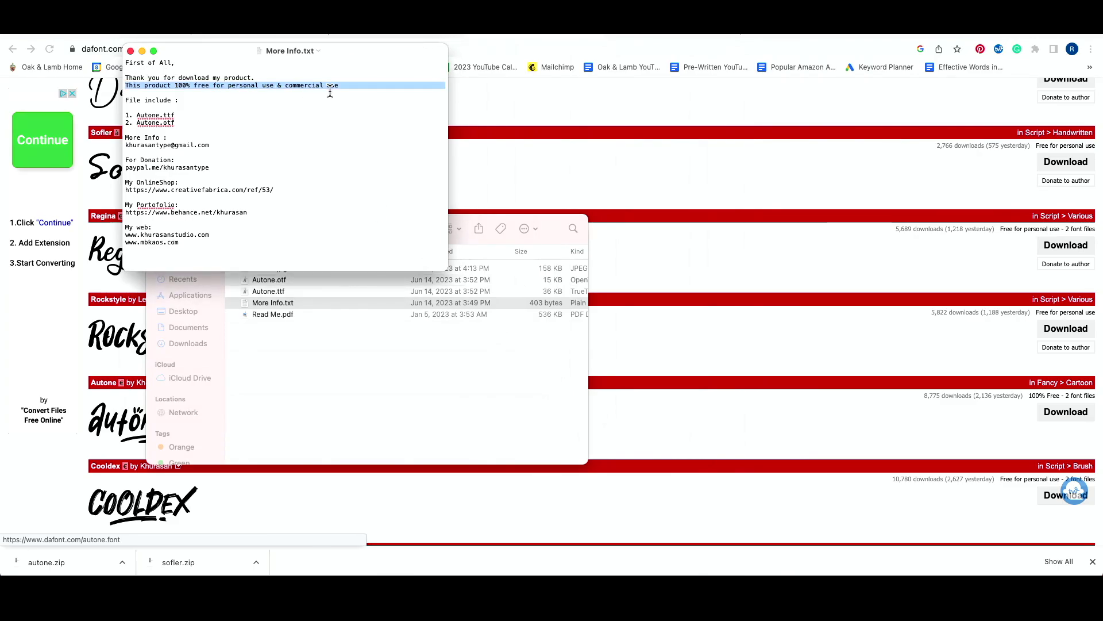
drag(330, 92, 338, 85)
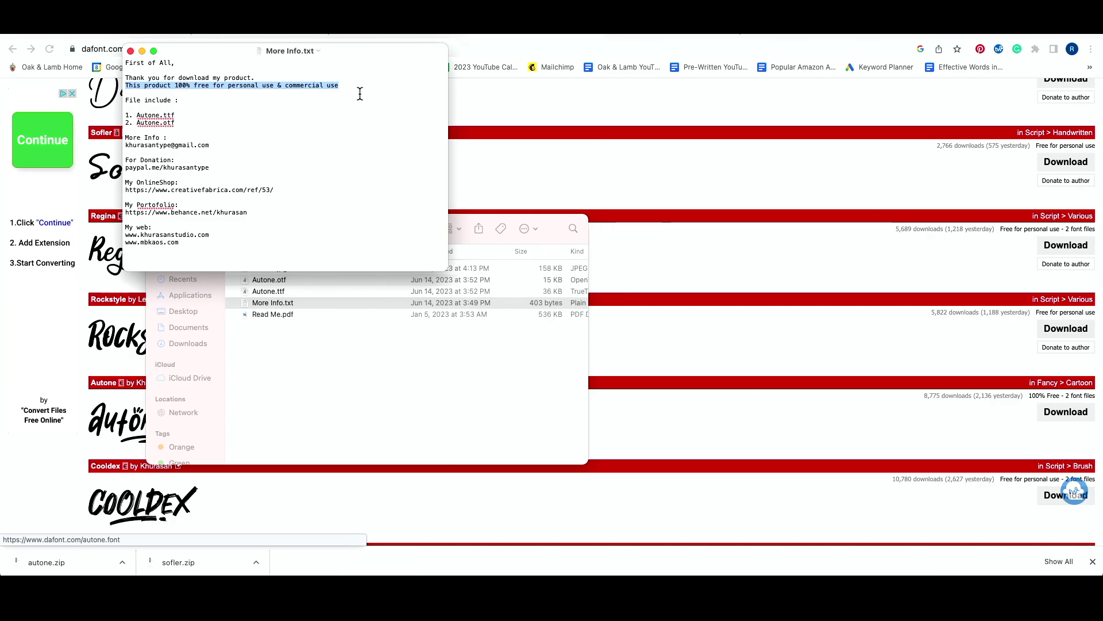
click(130, 51)
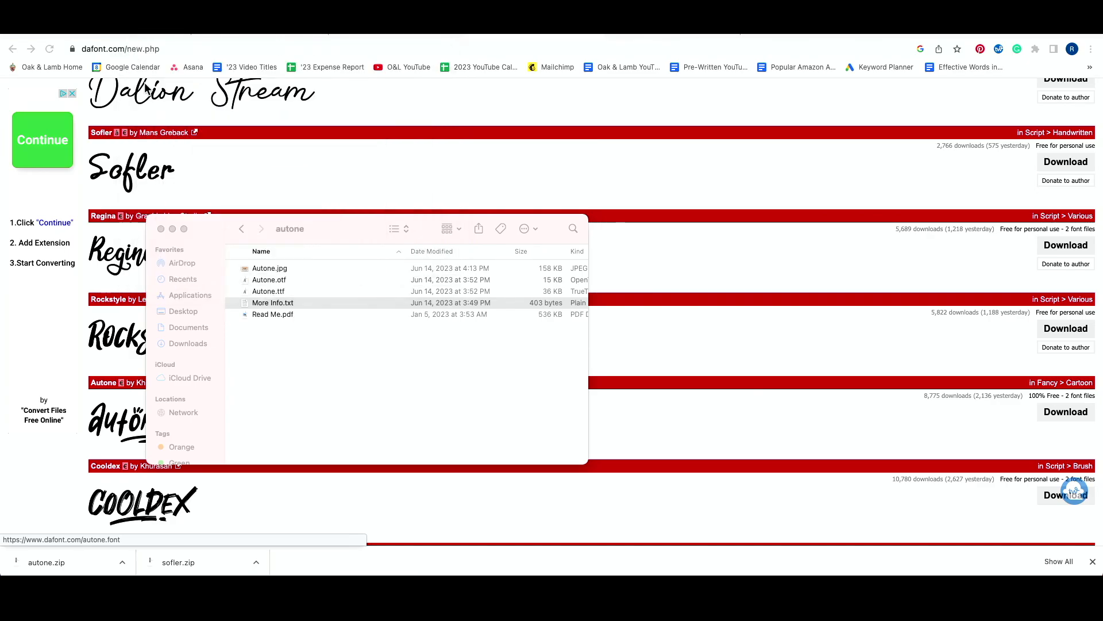
Close the autone Finder window and dismiss Chrome's downloads bar.
click(159, 229)
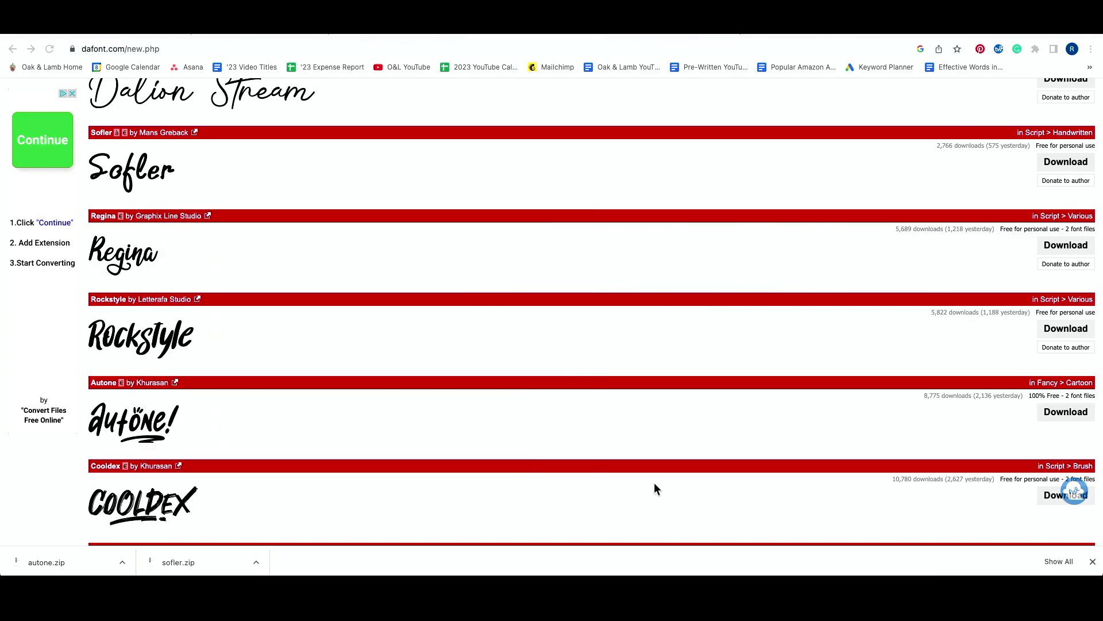
click(1092, 562)
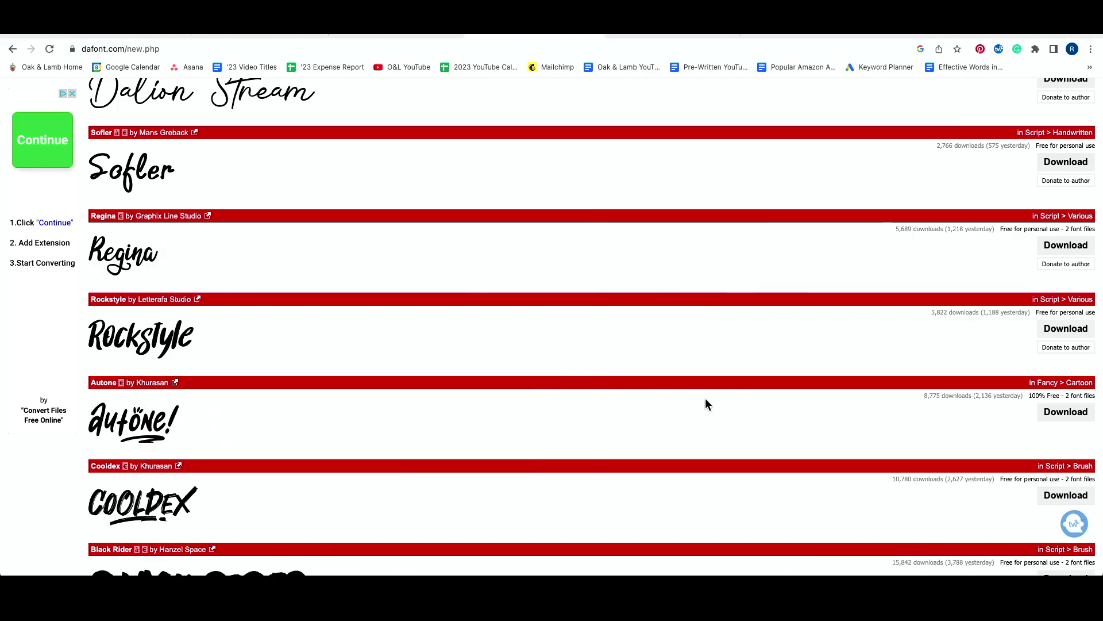